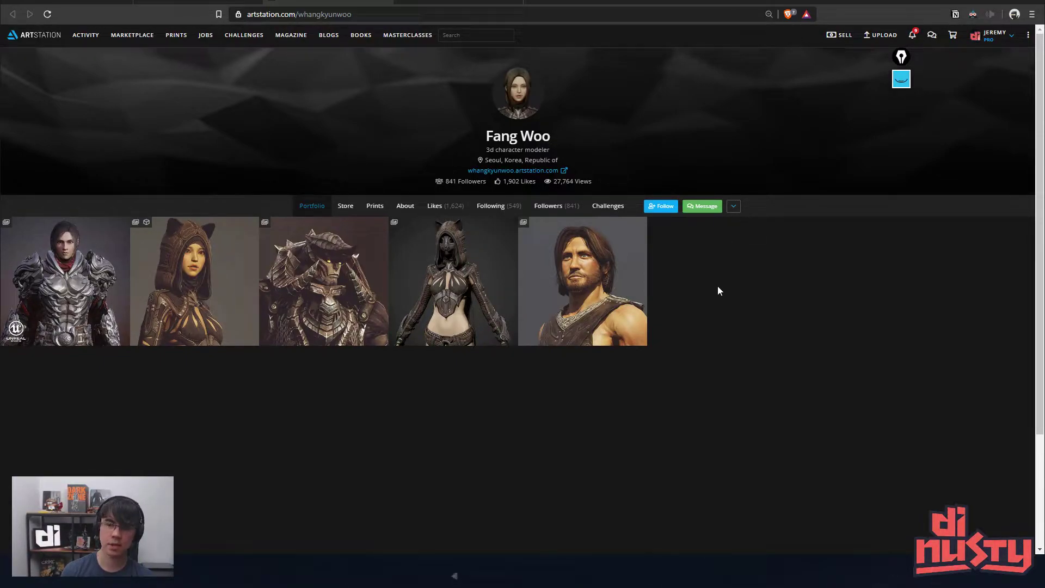
- Open the prince of Persian artwork and scroll through its images
click(599, 293)
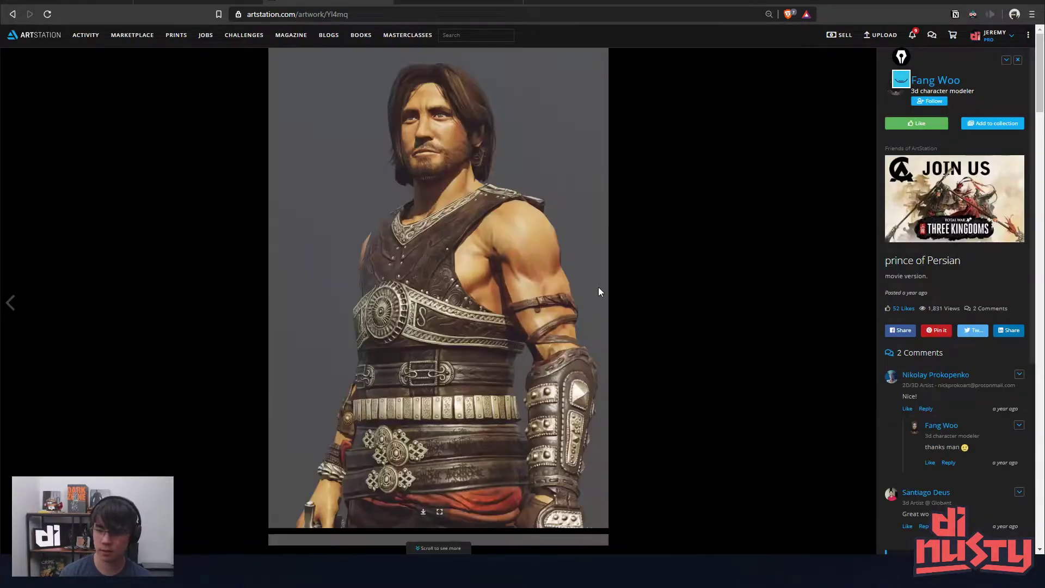
scroll(942, 364, down, 1)
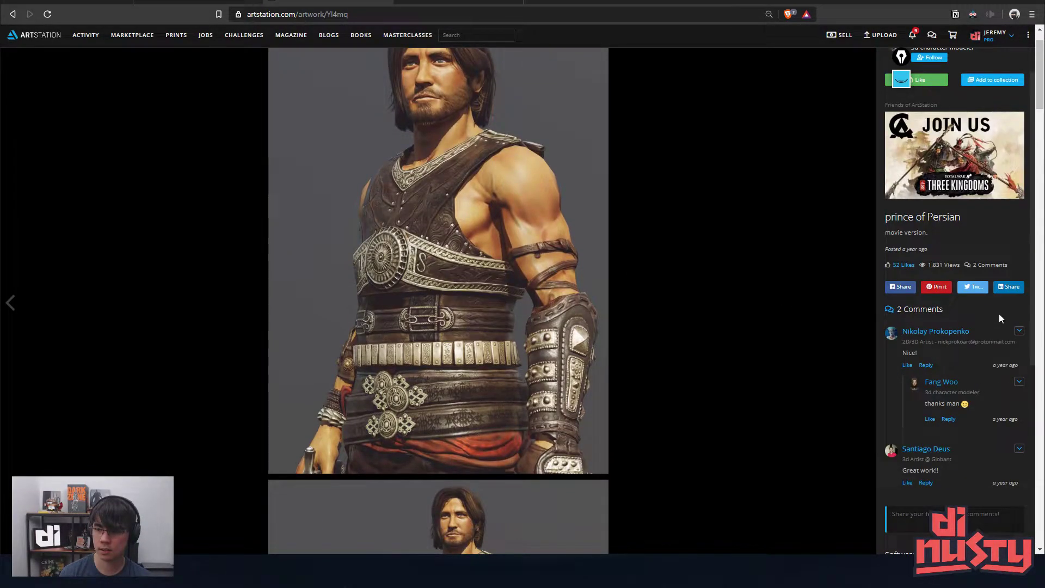
scroll(982, 304, down, 3)
scroll(982, 304, up, 3)
drag(961, 217, 934, 218)
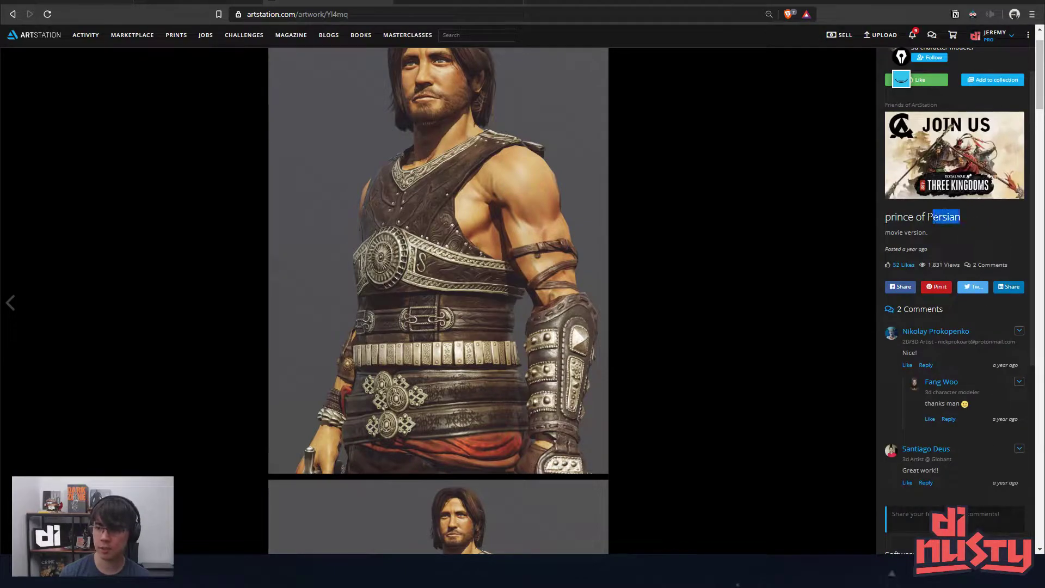
double_click(935, 218)
click(969, 217)
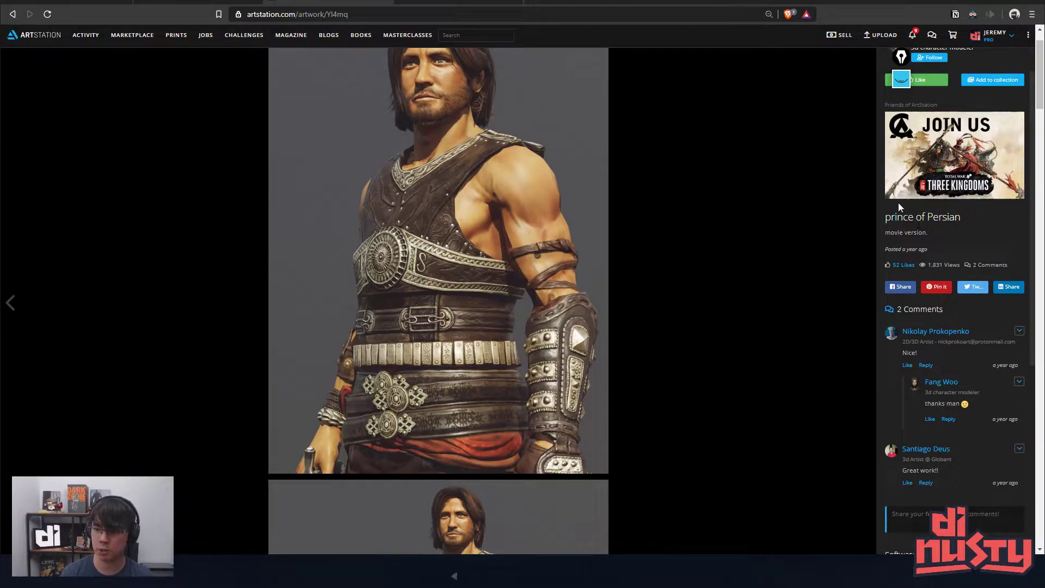
click(935, 218)
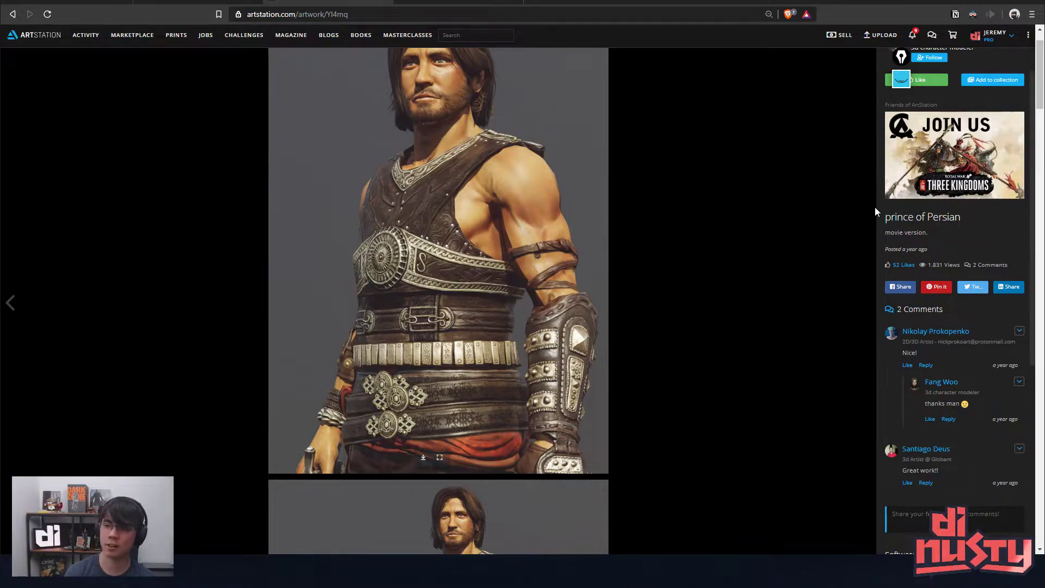
scroll(699, 398, down, 8)
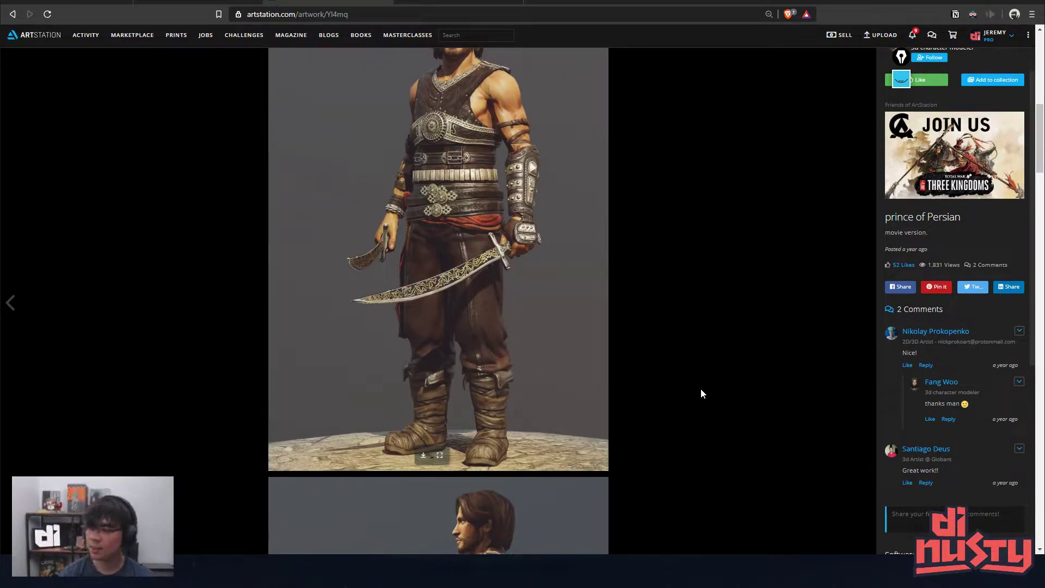
scroll(737, 356, down, 5)
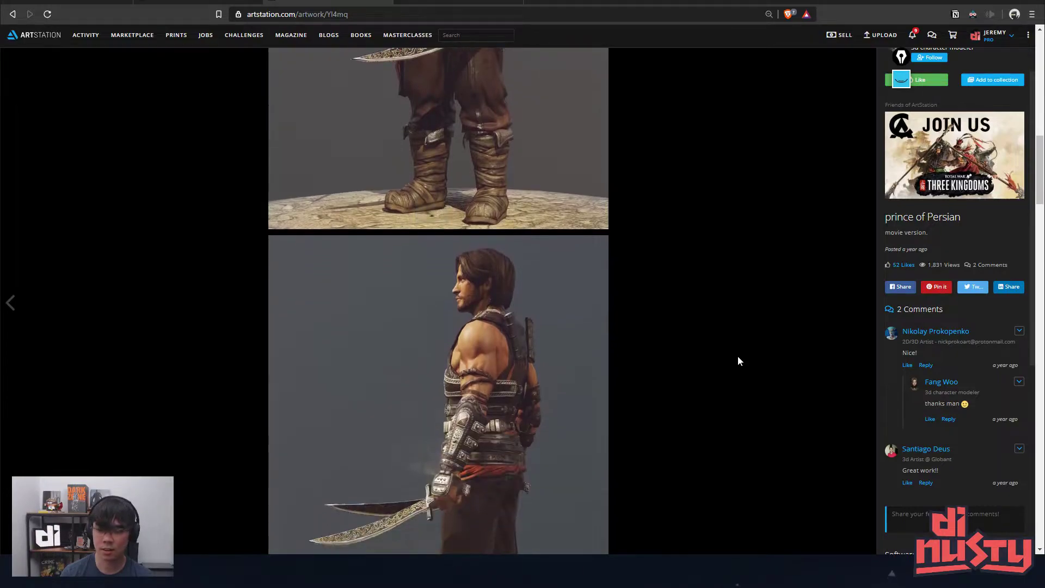
- Step through Apocaliptic Style Girl, Tera Aman and Apocaliptic Assassin to reach the Warrior artwork
key(Right)
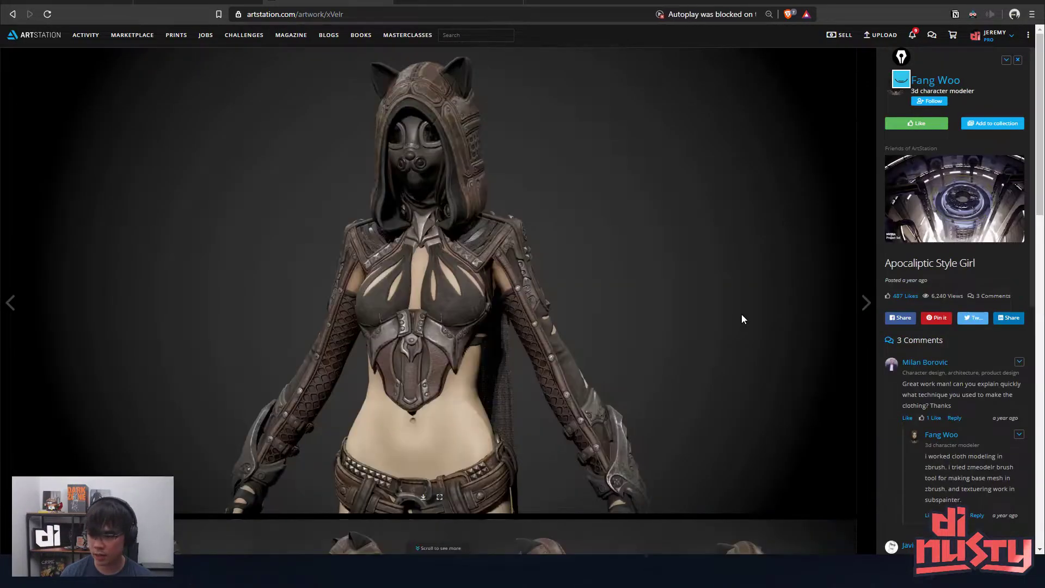
key(Right)
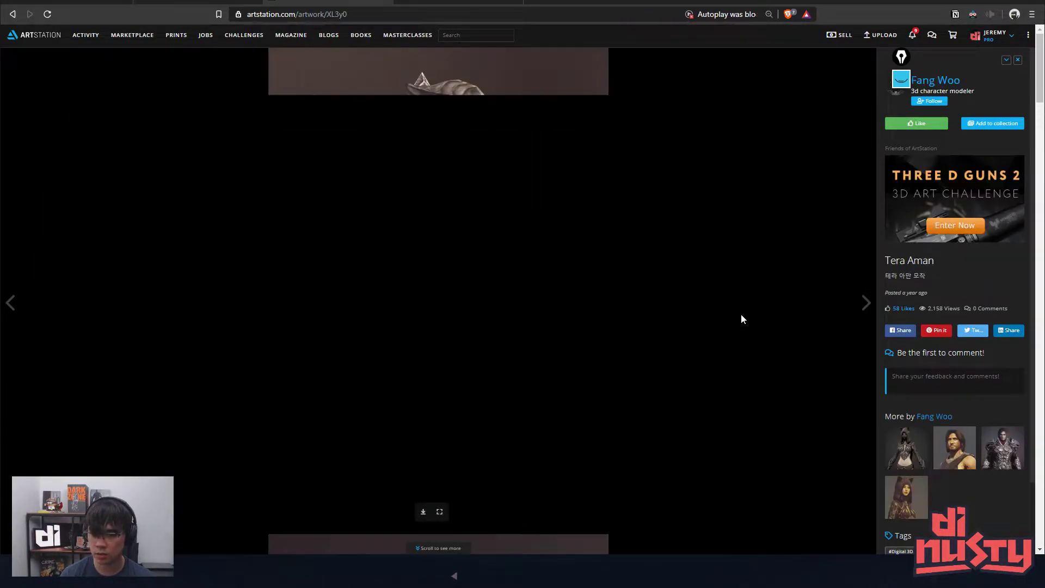
key(Right)
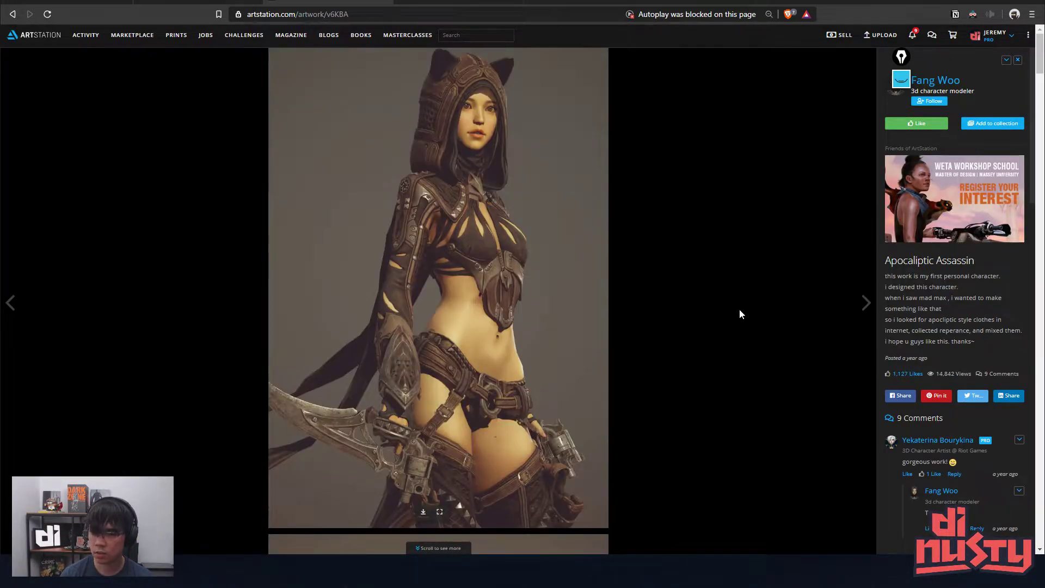
key(Right)
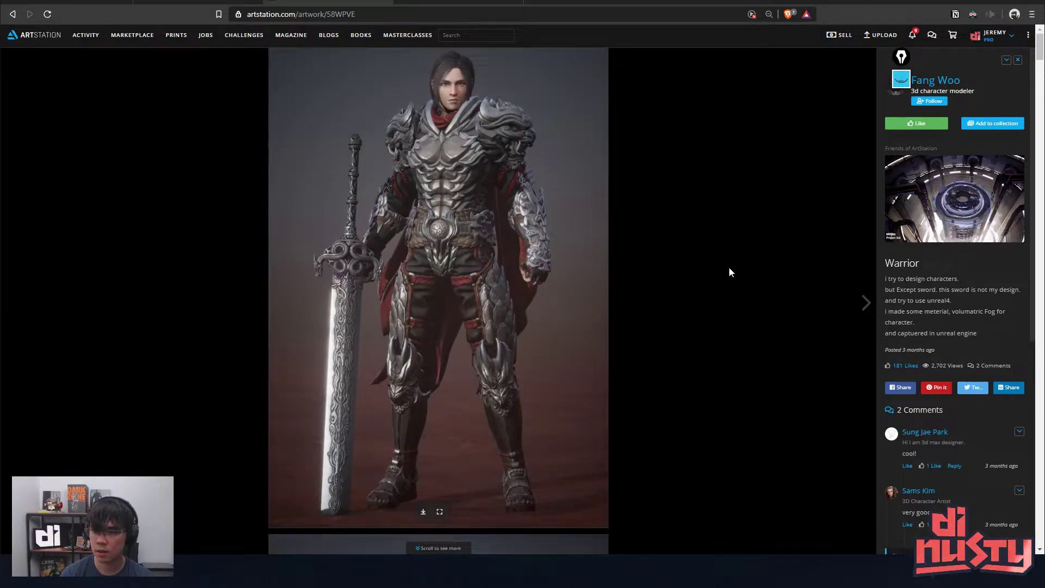
click(916, 82)
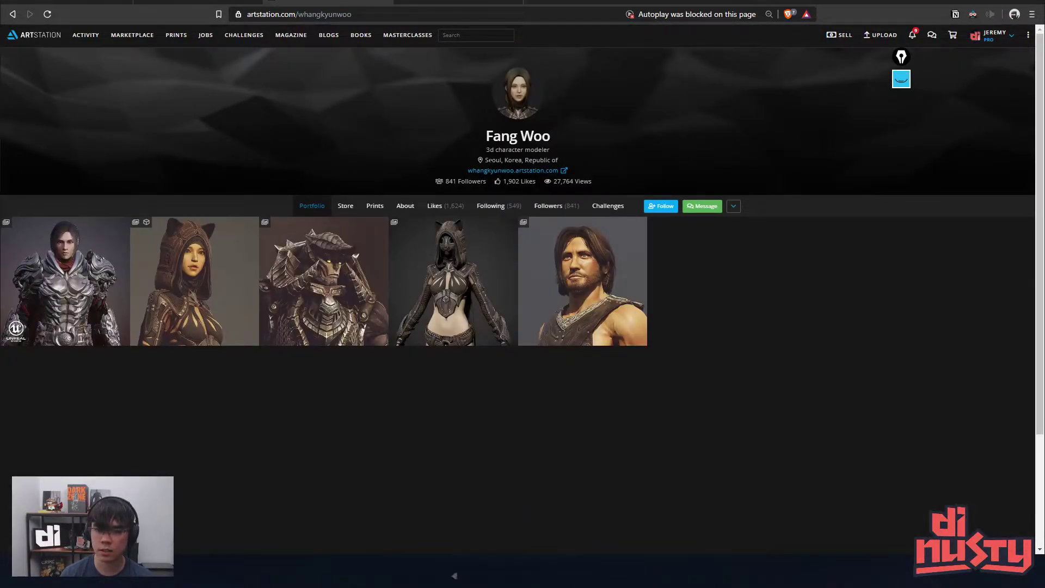
drag(491, 160, 518, 160)
click(749, 274)
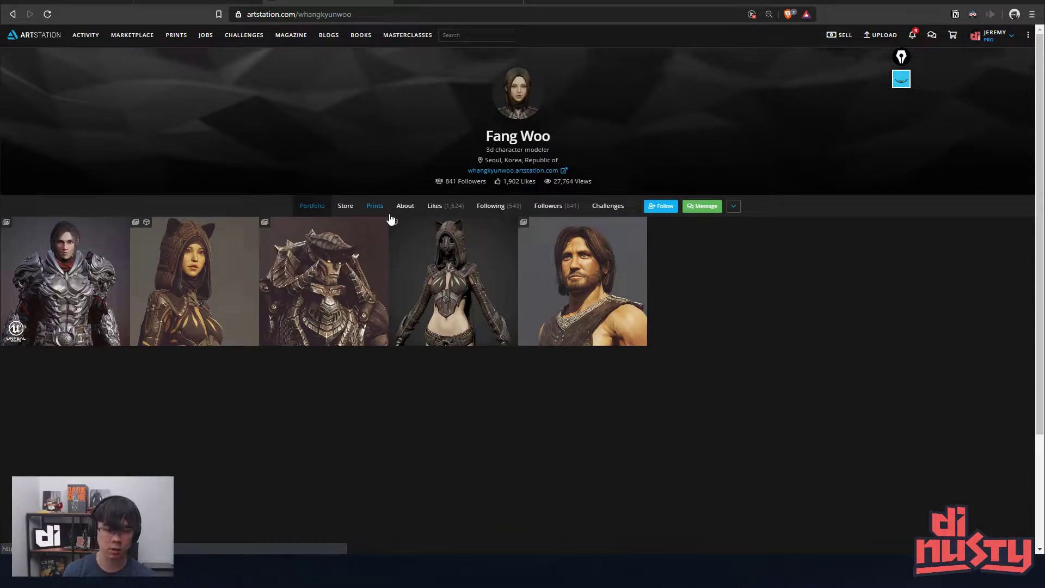
click(61, 290)
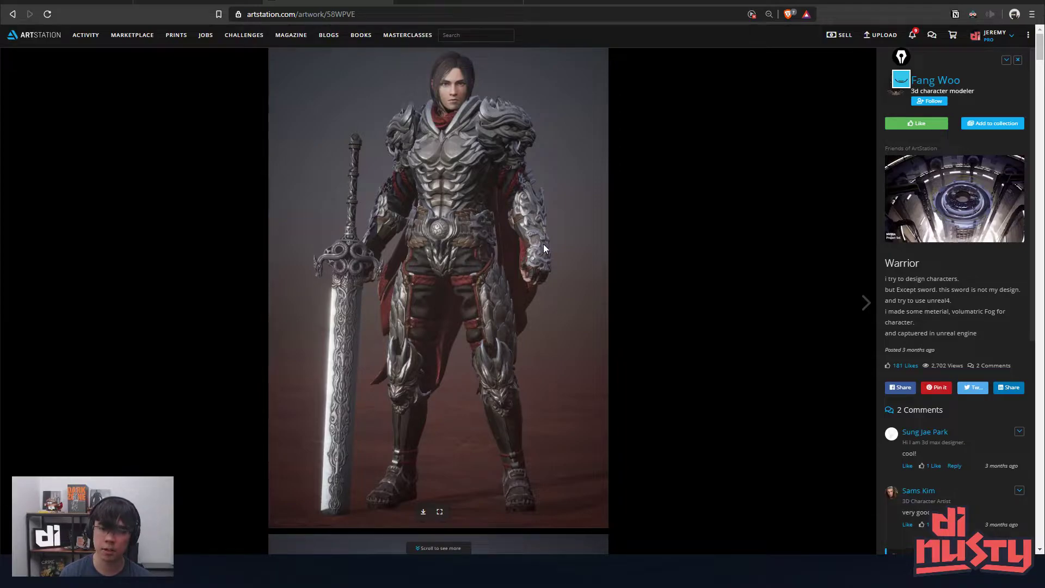
- Scroll through the Warrior renders and copy the close-up image of the two armored heads
scroll(571, 256, down, 8)
scroll(572, 259, up, 6)
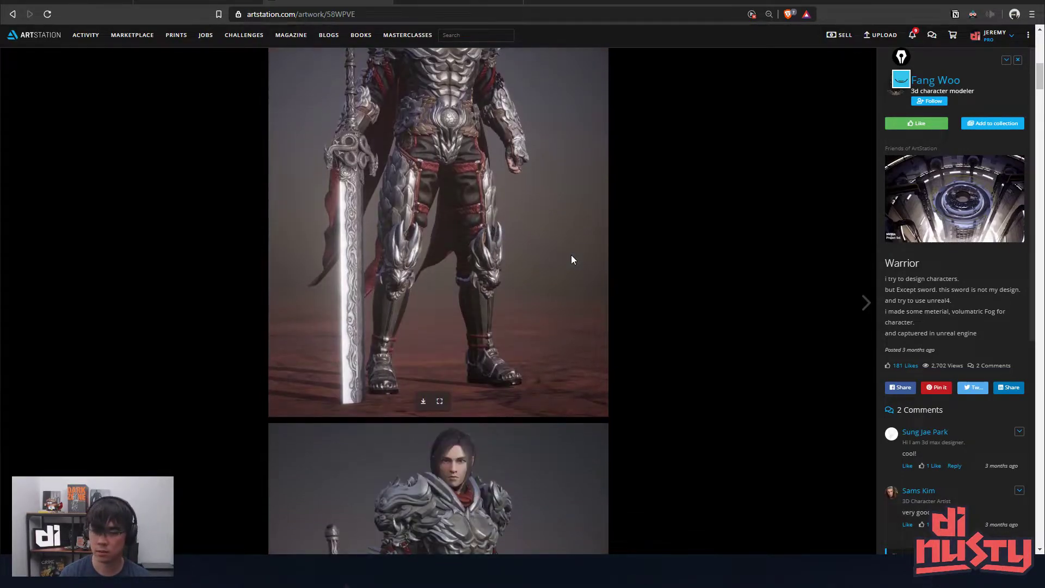
scroll(572, 259, down, 2)
scroll(571, 260, down, 3)
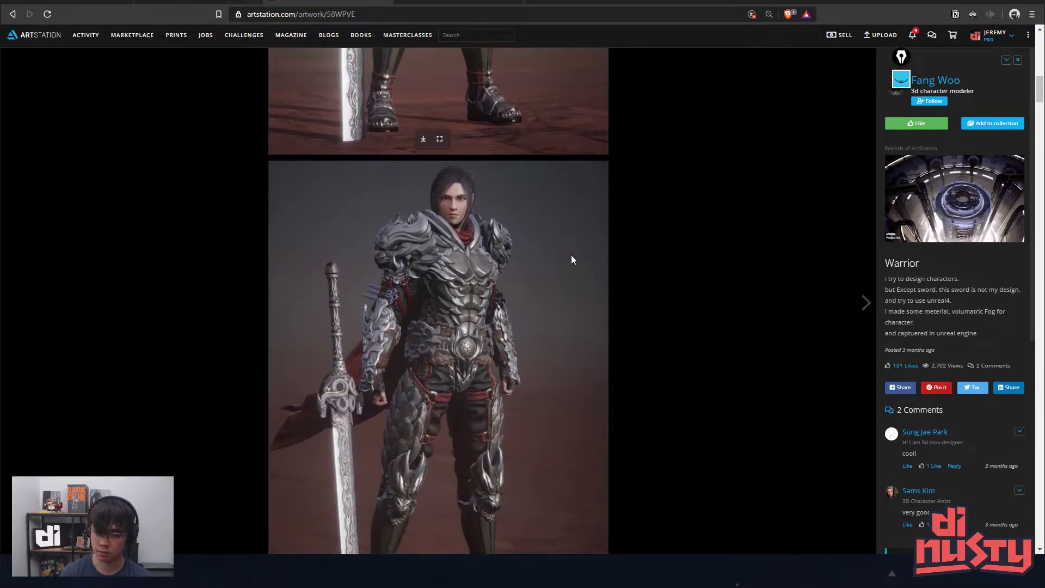
scroll(571, 260, down, 5)
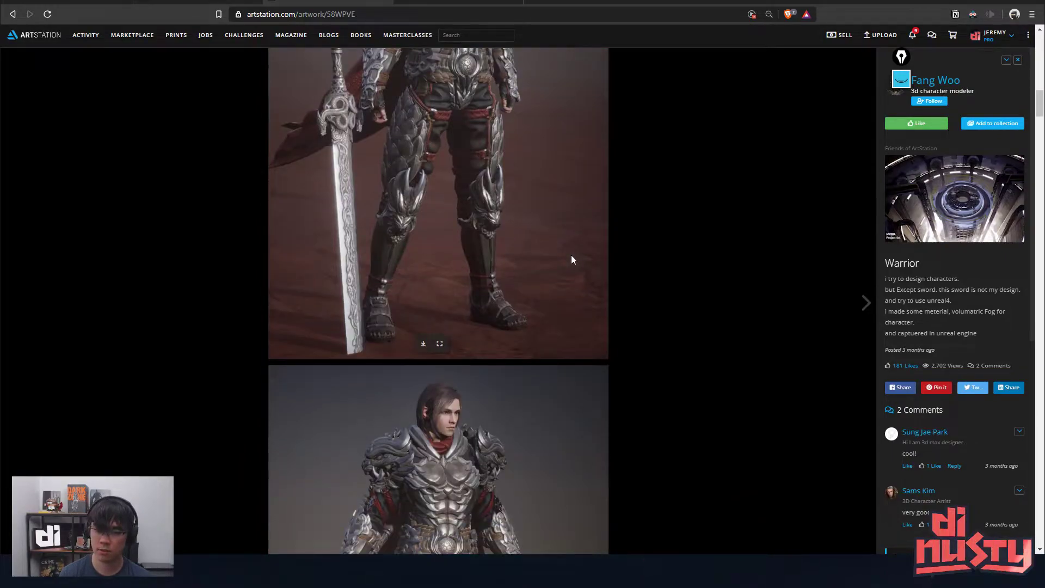
scroll(572, 260, down, 3)
scroll(571, 259, up, 1)
scroll(571, 259, down, 4)
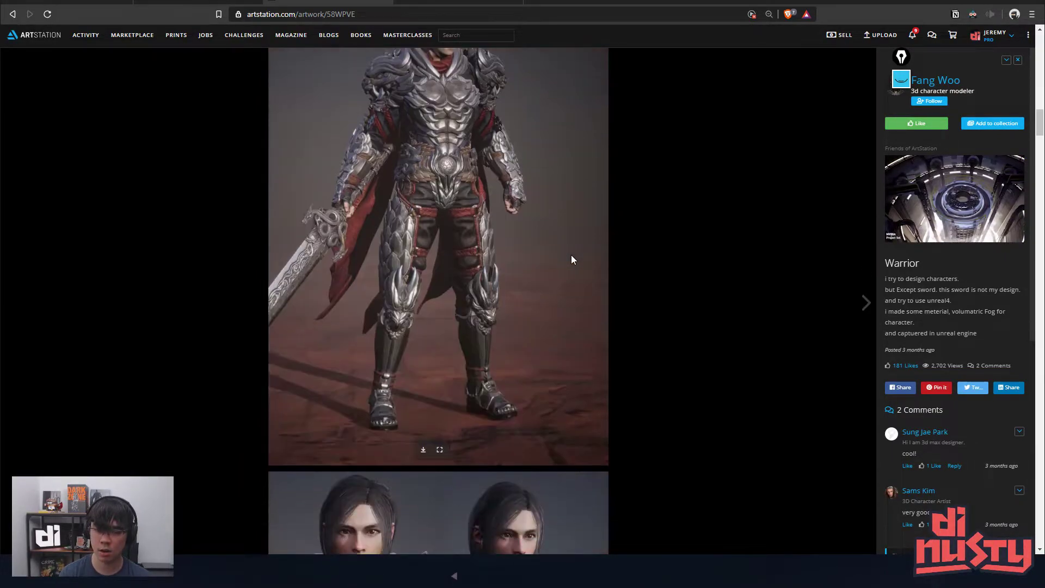
scroll(572, 260, down, 10)
scroll(544, 283, up, 3)
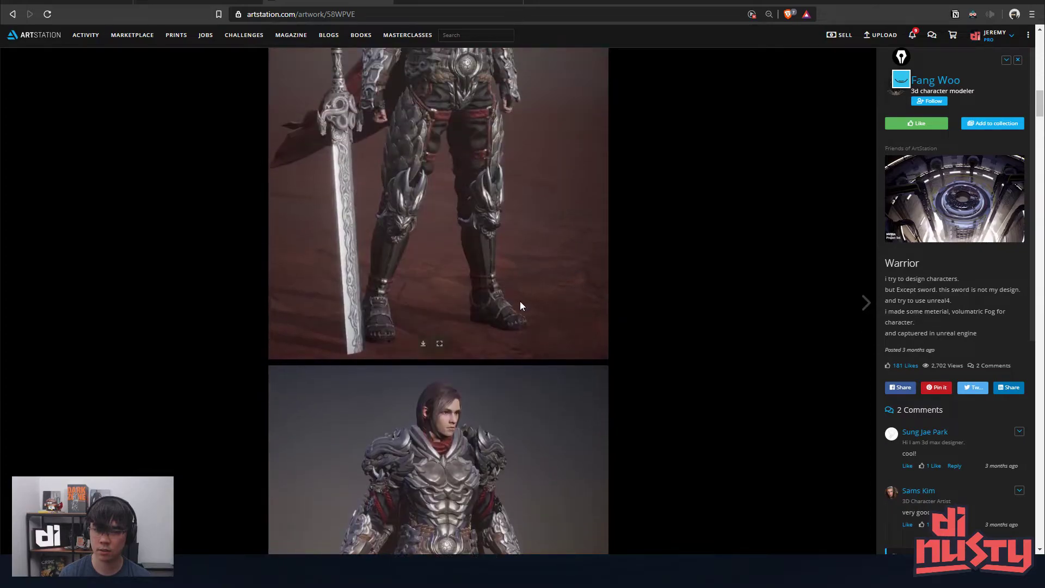
scroll(597, 329, down, 4)
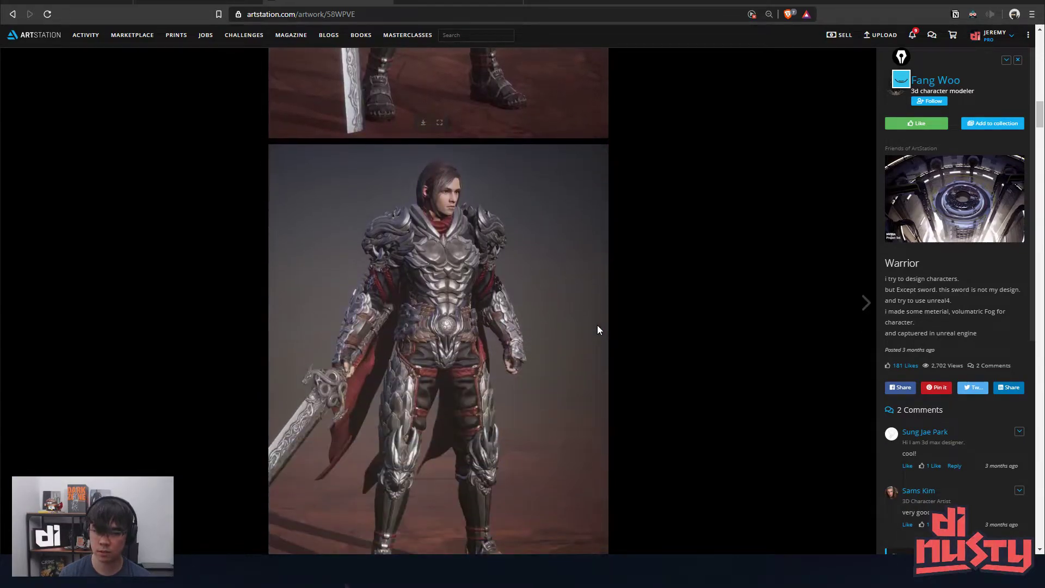
scroll(597, 329, down, 6)
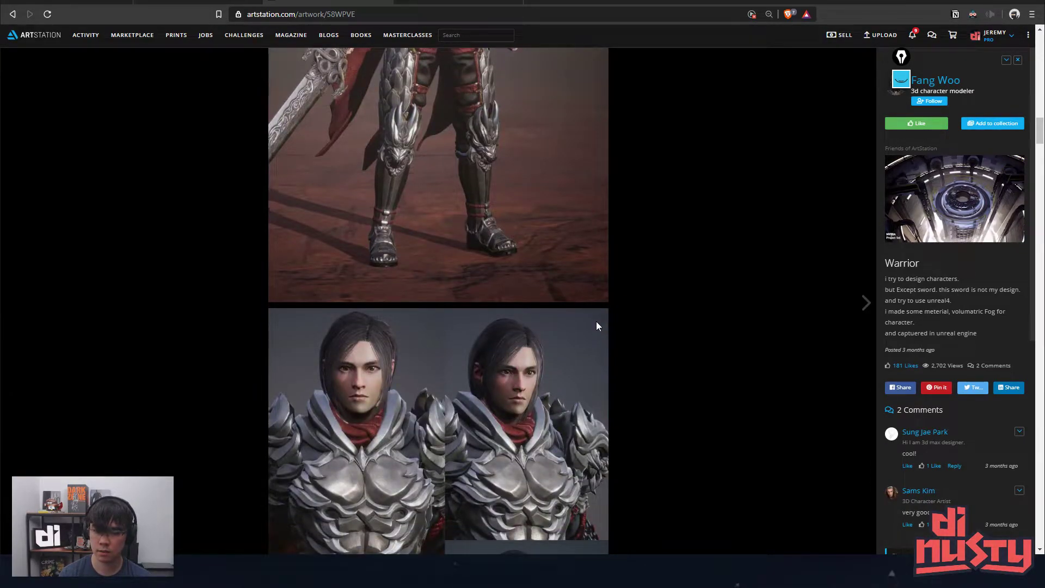
scroll(597, 325, down, 6)
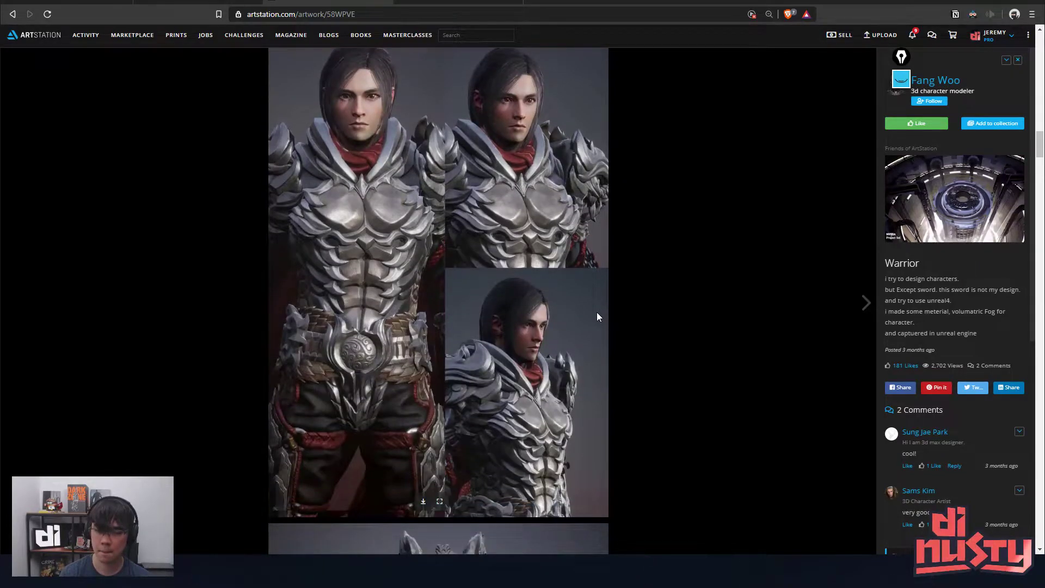
scroll(597, 316, up, 4)
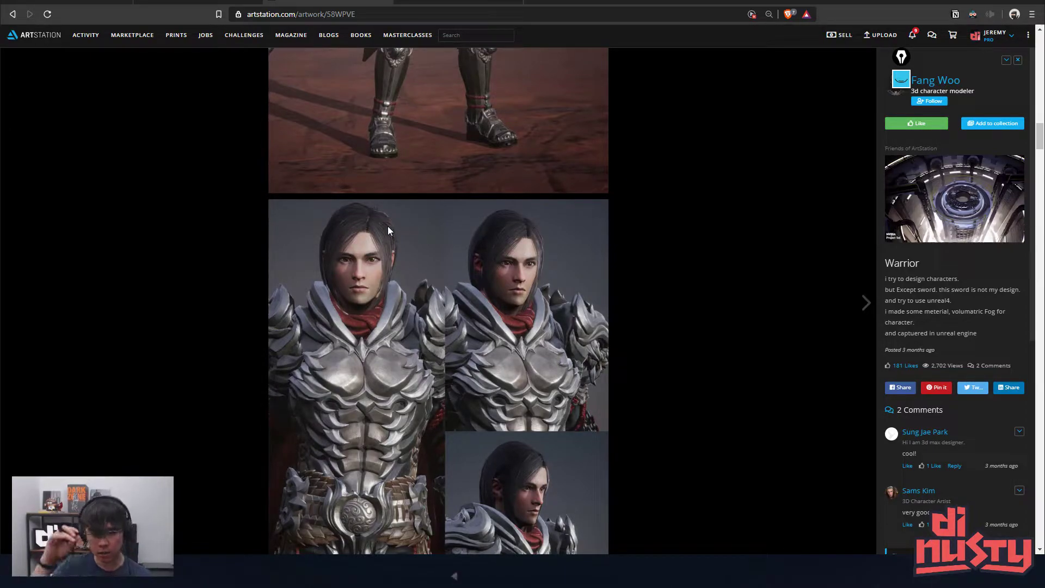
right_click(340, 256)
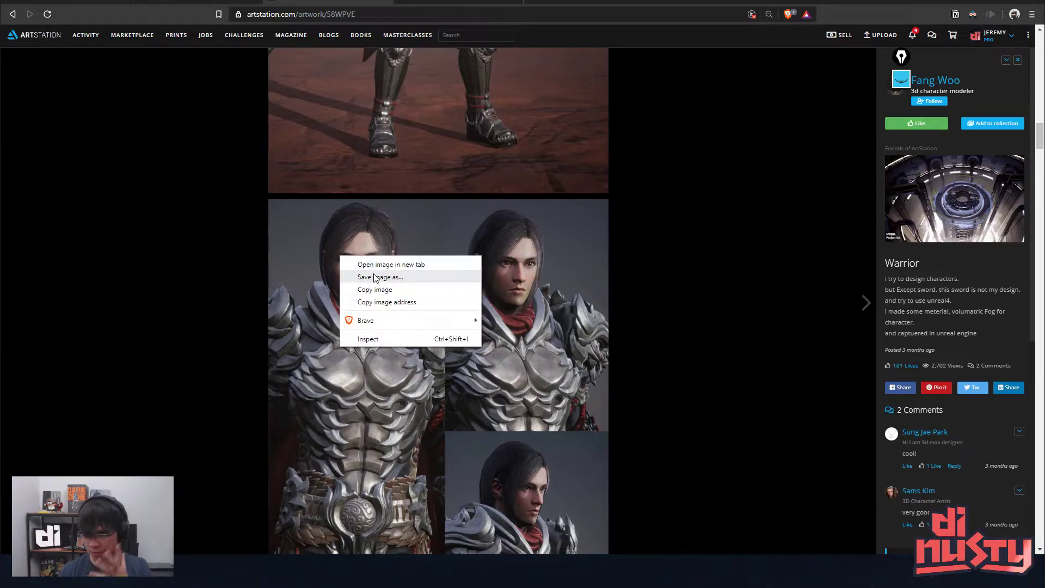
click(397, 291)
- Paste the warrior close-up into Photoshop's Untitled-2 and zoom out to 50% to see both portraits
key(alt+Tab)
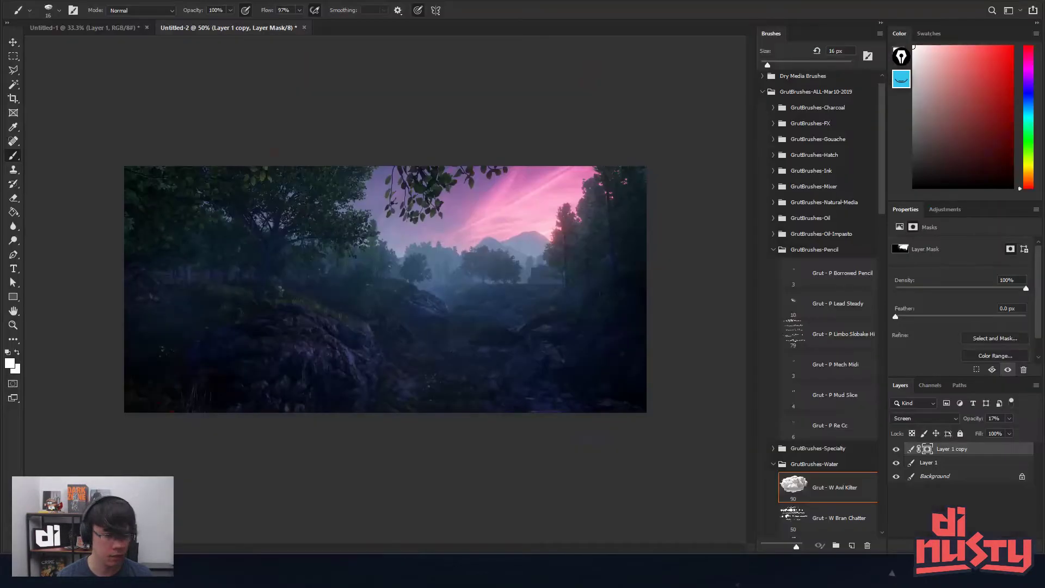
key(ctrl+v)
scroll(334, 250, up, 5)
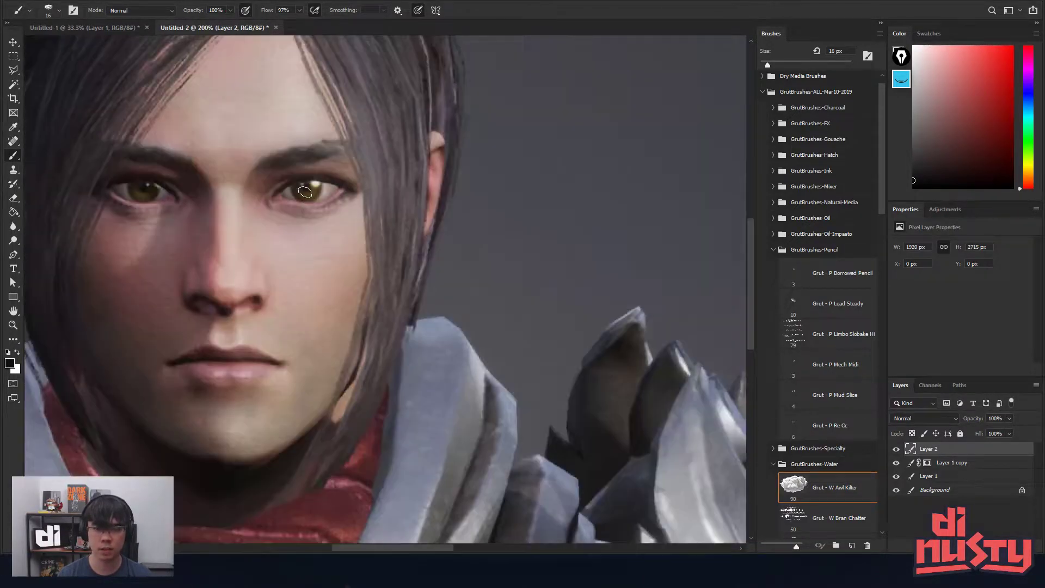
drag(305, 191, 496, 305)
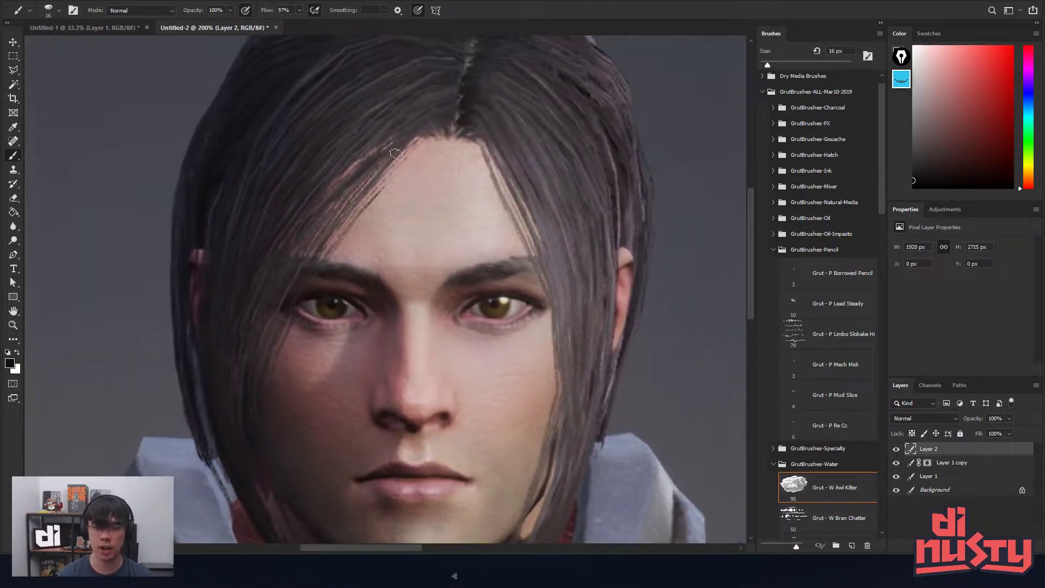
drag(418, 145, 412, 134)
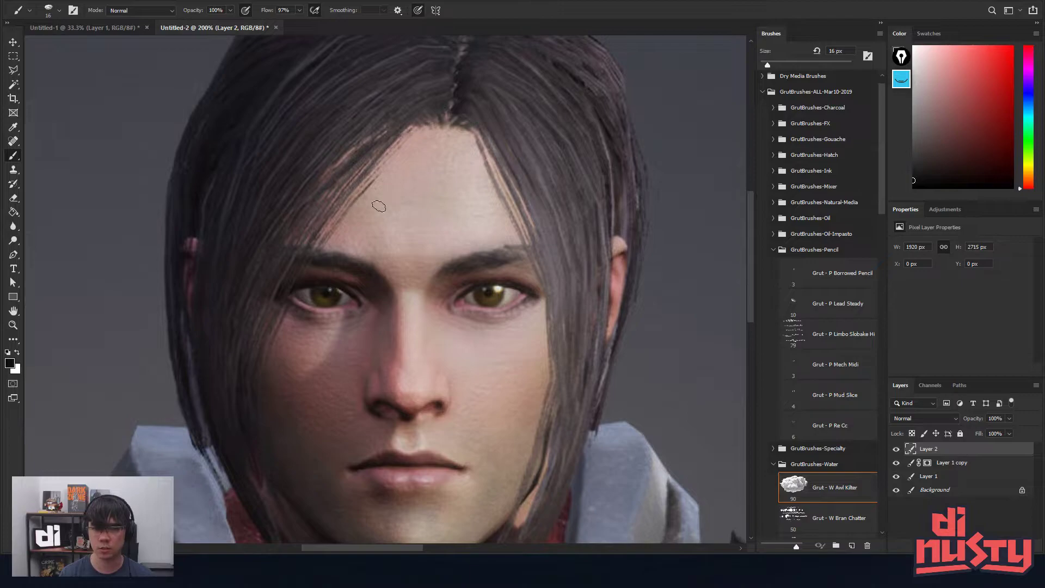
scroll(367, 252, down, 1)
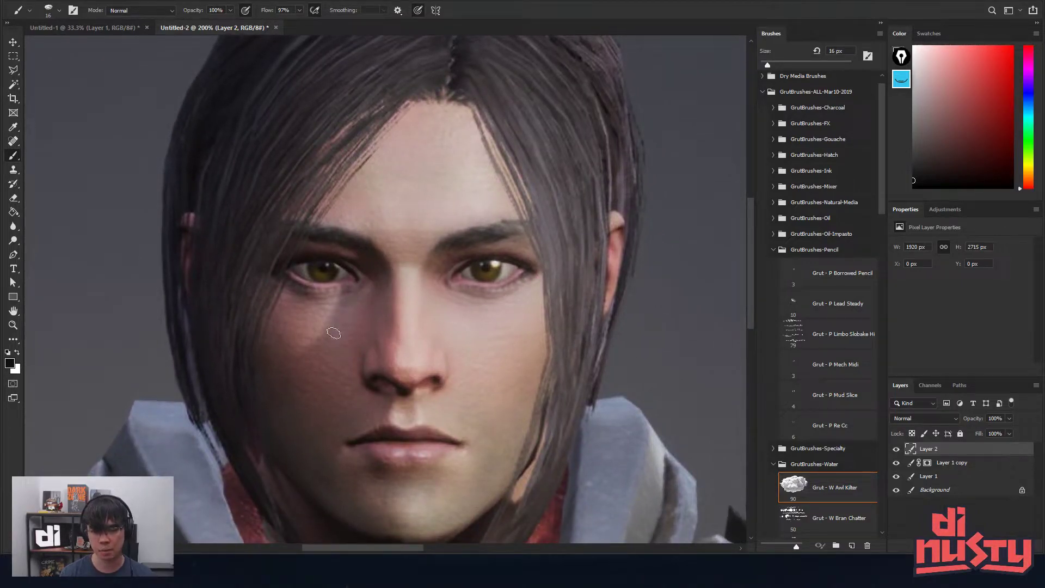
drag(333, 333, 365, 365)
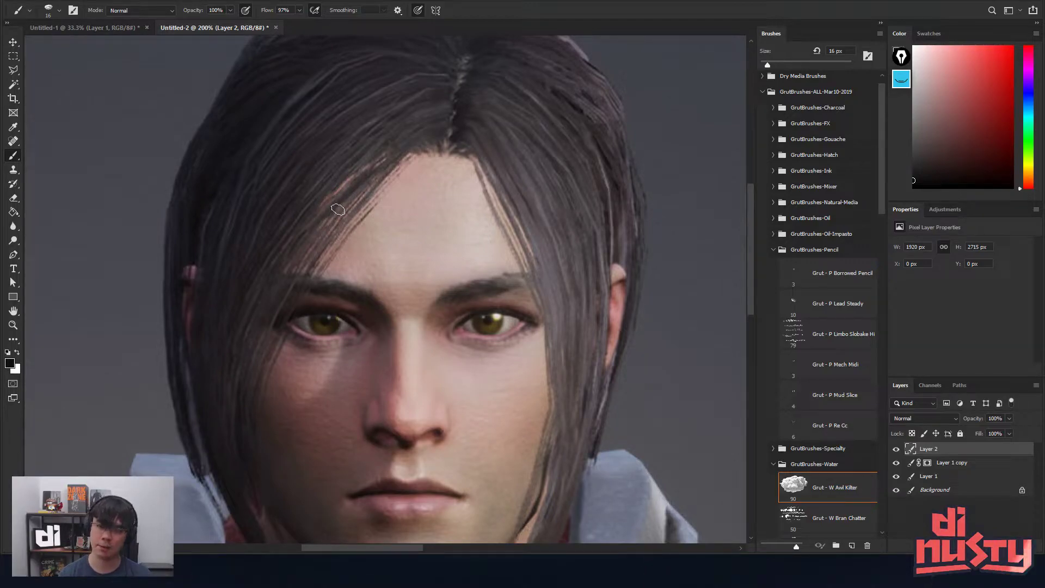
key(ctrl+minus)
key(ctrl+minus)
key(ctrl+minus)
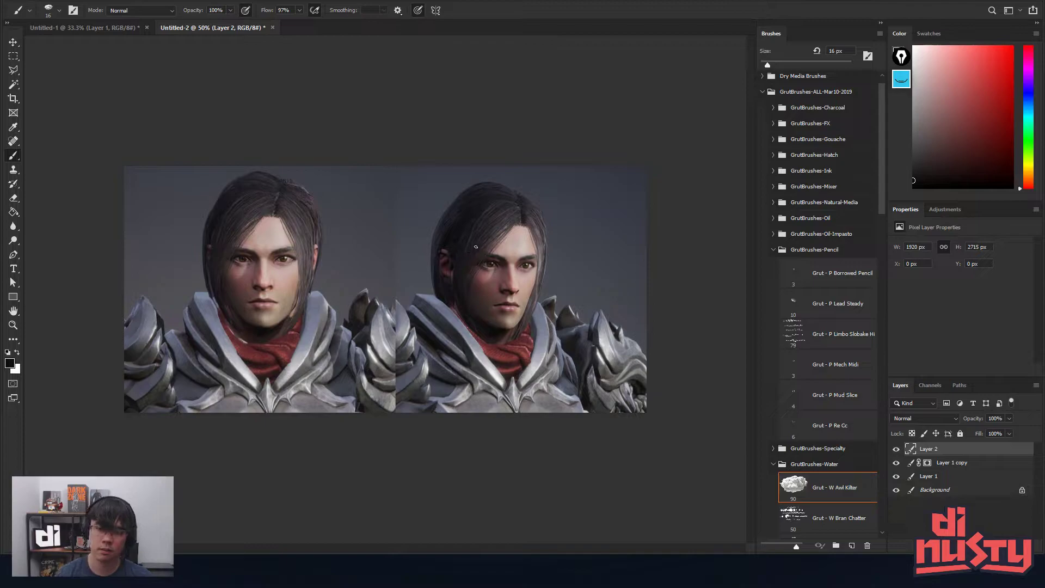
- Back on the Warrior page, scroll down through the renders to the bronze-armored torso image
key(alt+Tab)
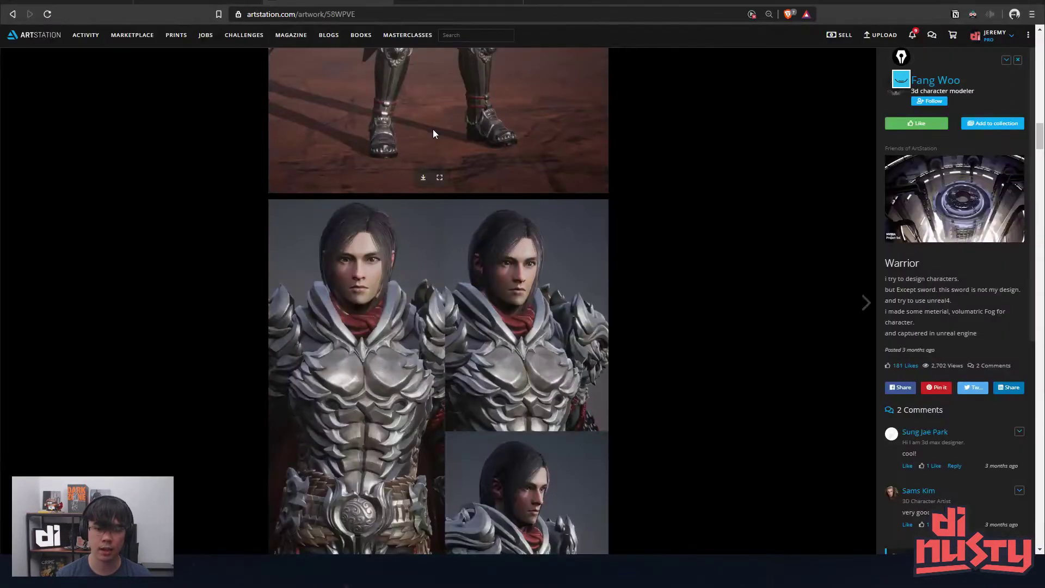
scroll(470, 270, down, 3)
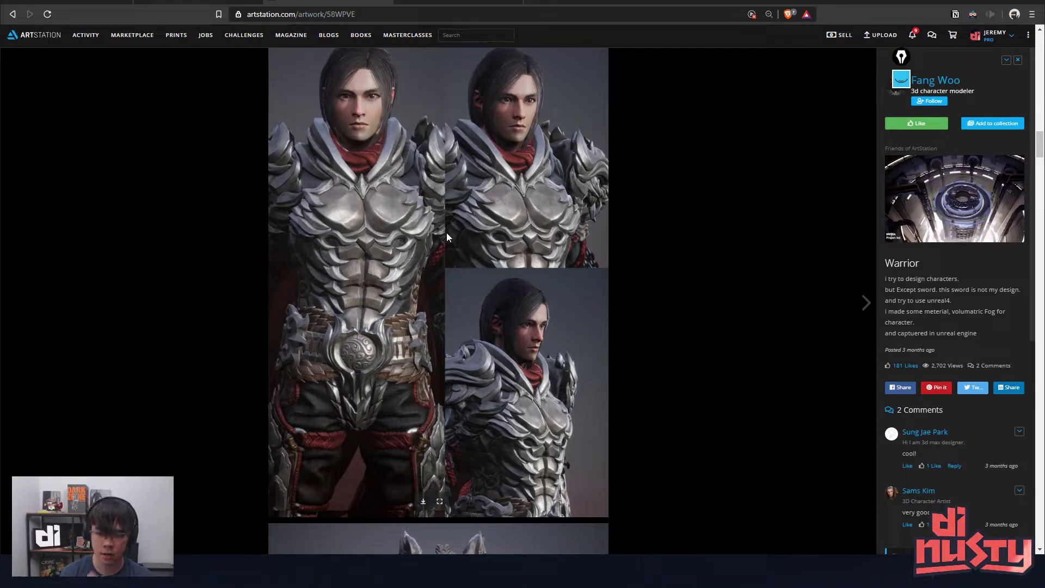
scroll(452, 269, down, 4)
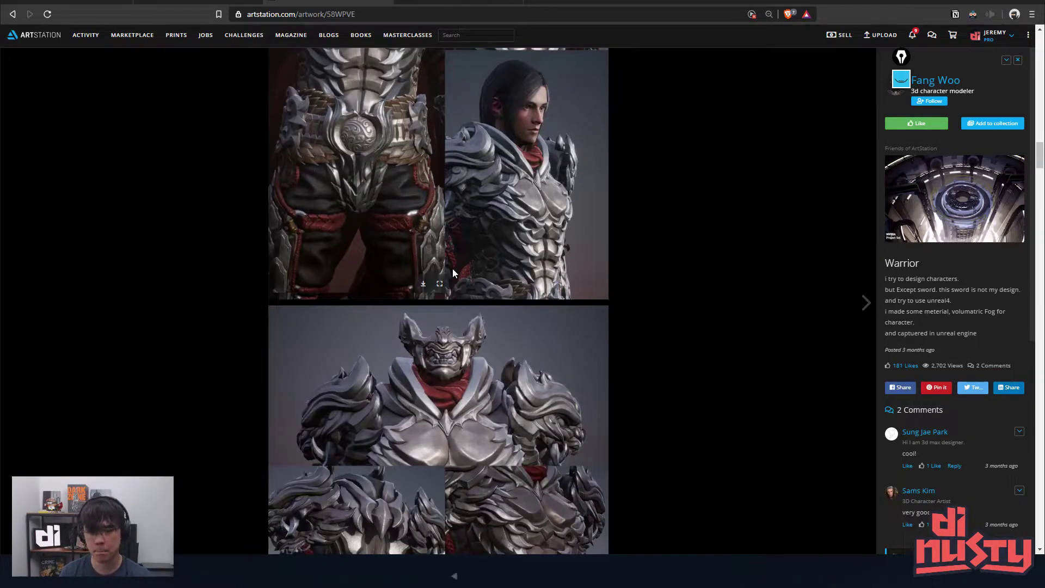
scroll(453, 272, down, 15)
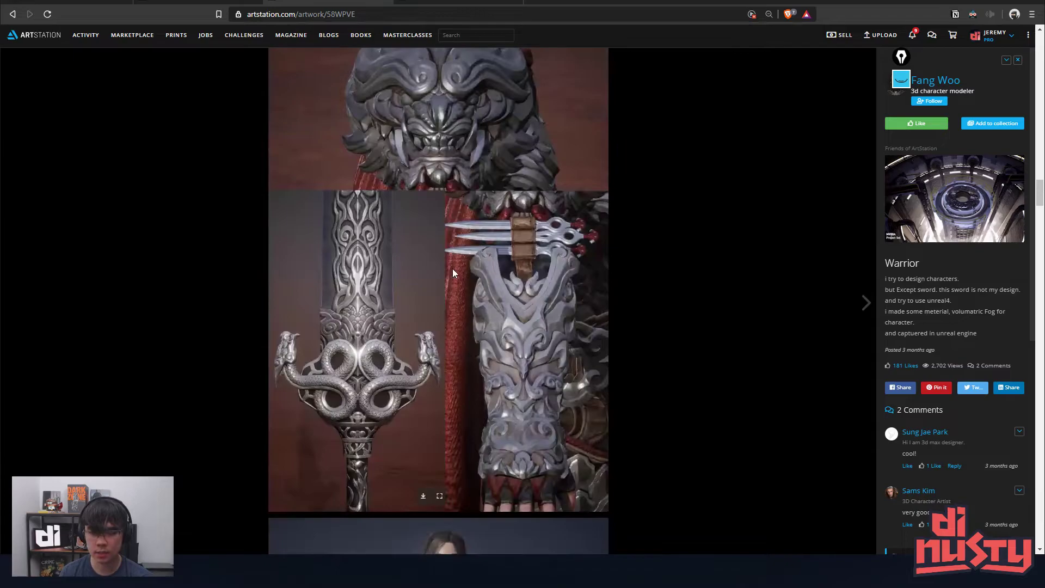
scroll(454, 272, down, 15)
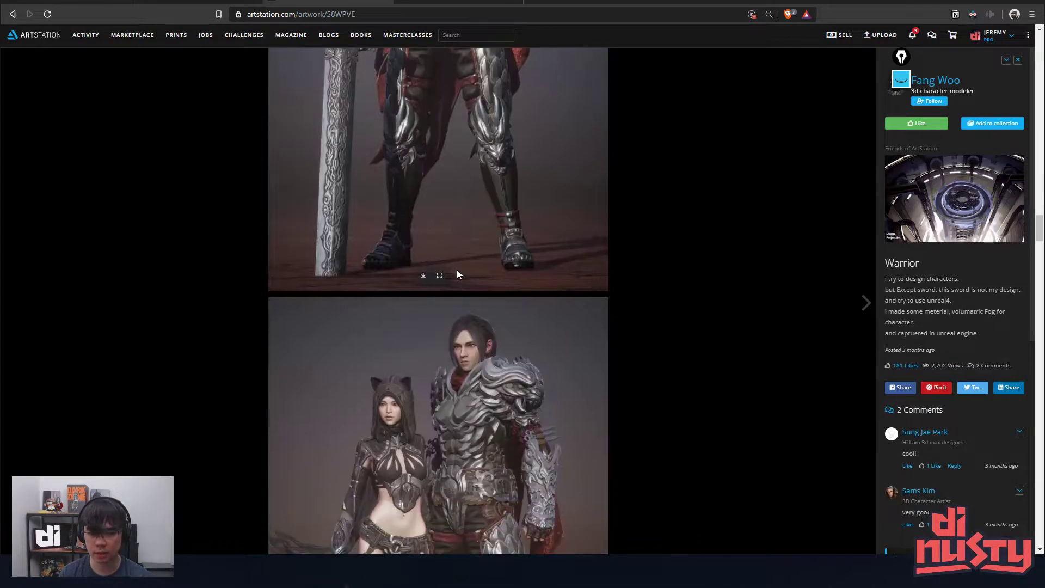
scroll(457, 272, down, 15)
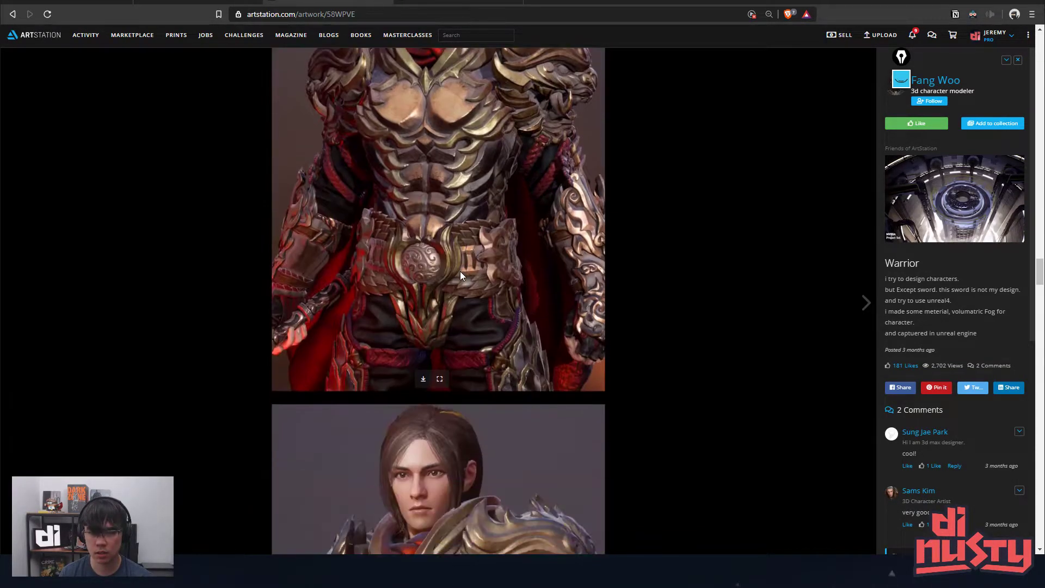
scroll(460, 275, down, 15)
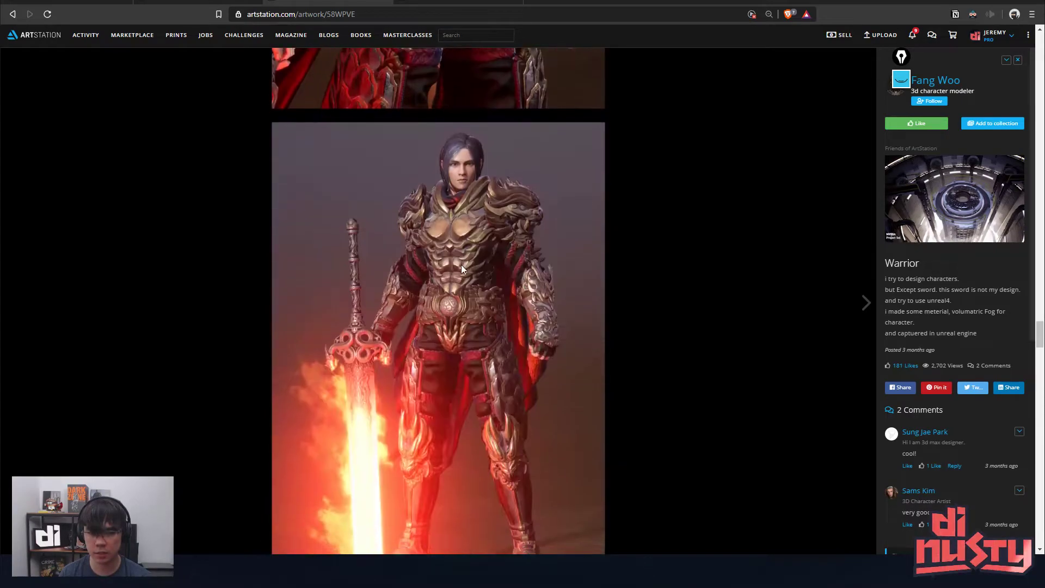
scroll(462, 265, down, 15)
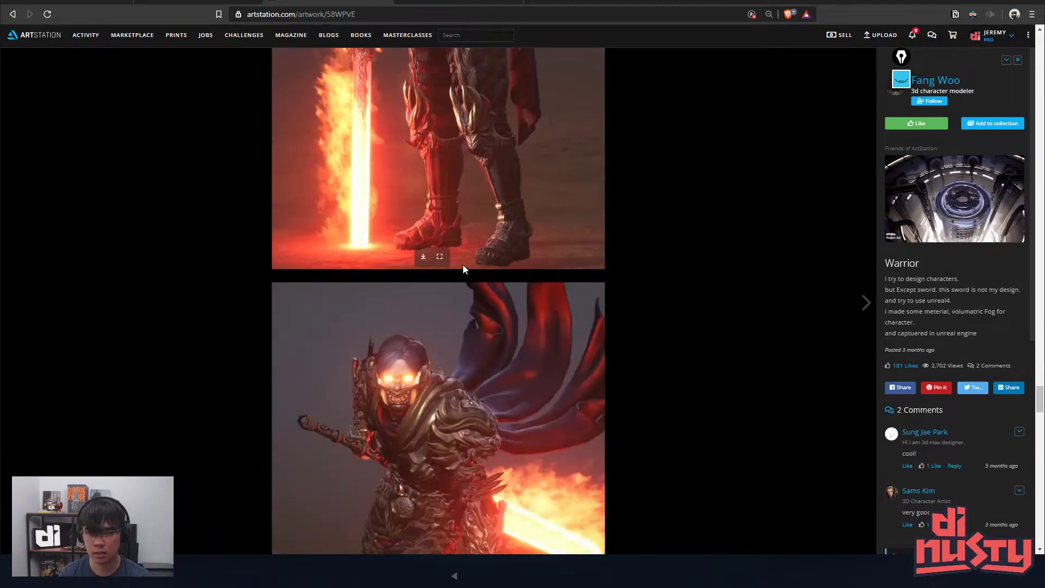
scroll(463, 262, down, 6)
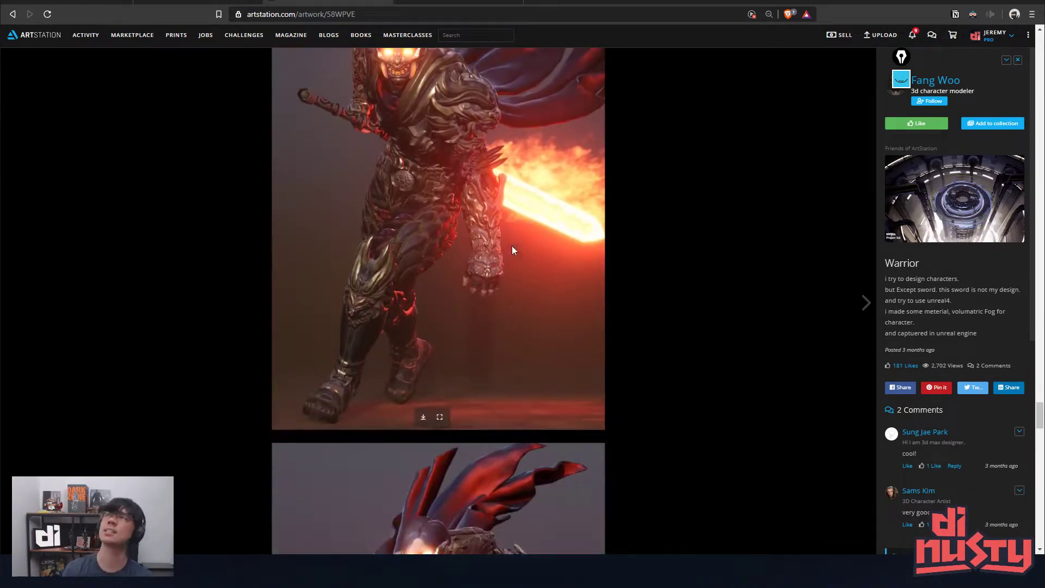
scroll(504, 205, down, 6)
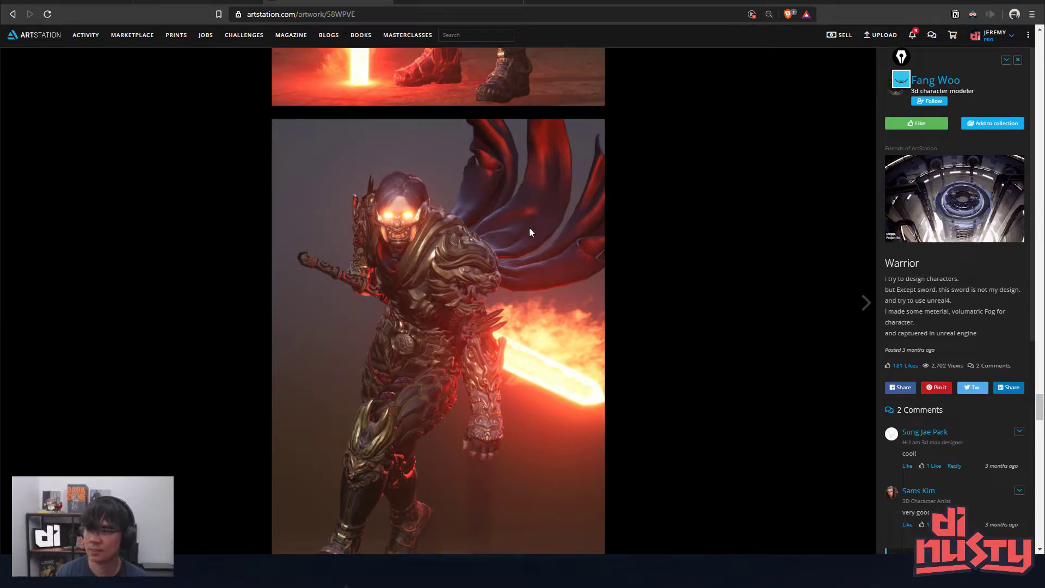
scroll(530, 233, down, 6)
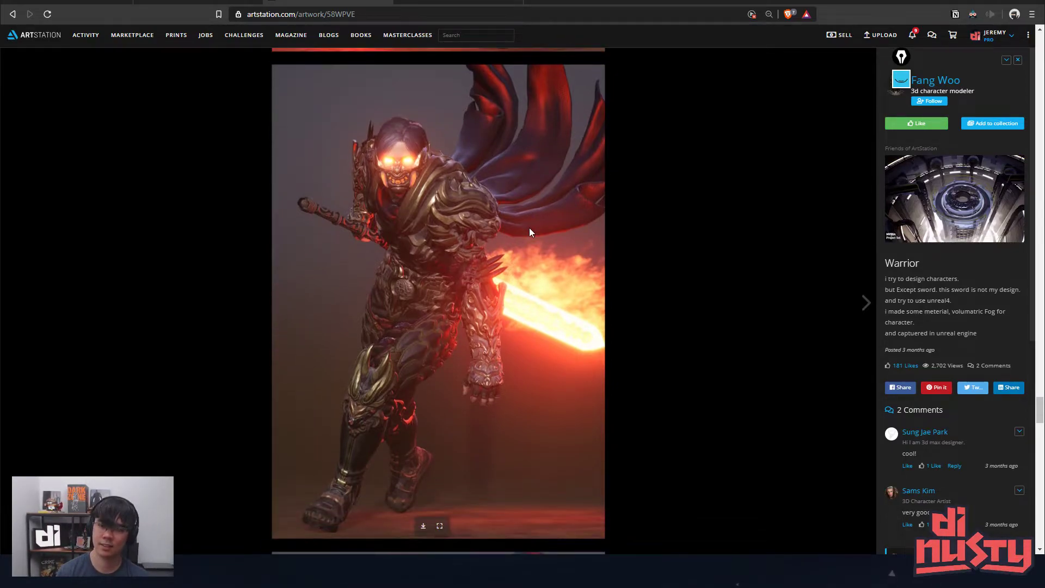
scroll(531, 233, down, 3)
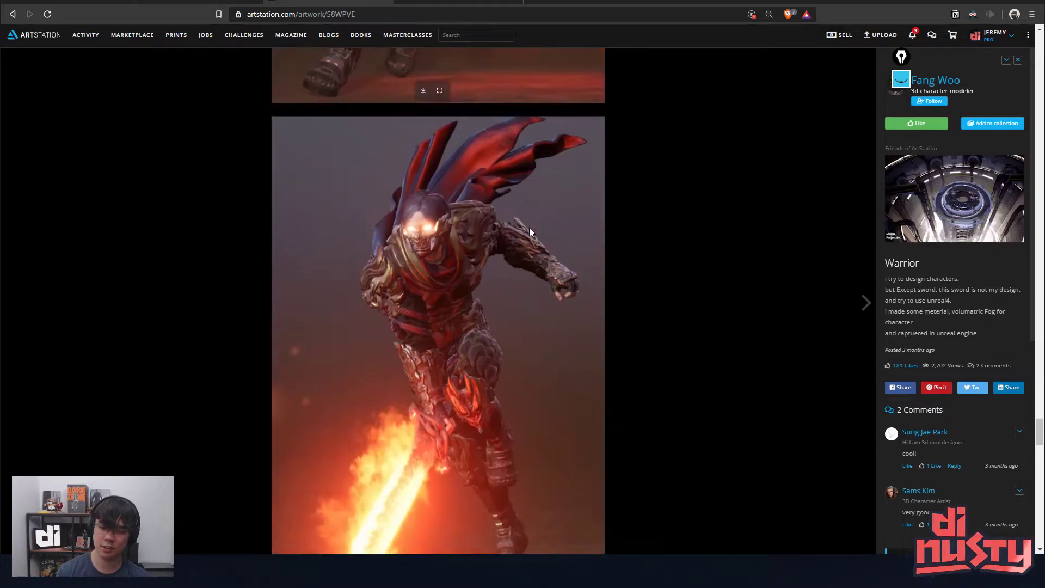
scroll(531, 232, down, 5)
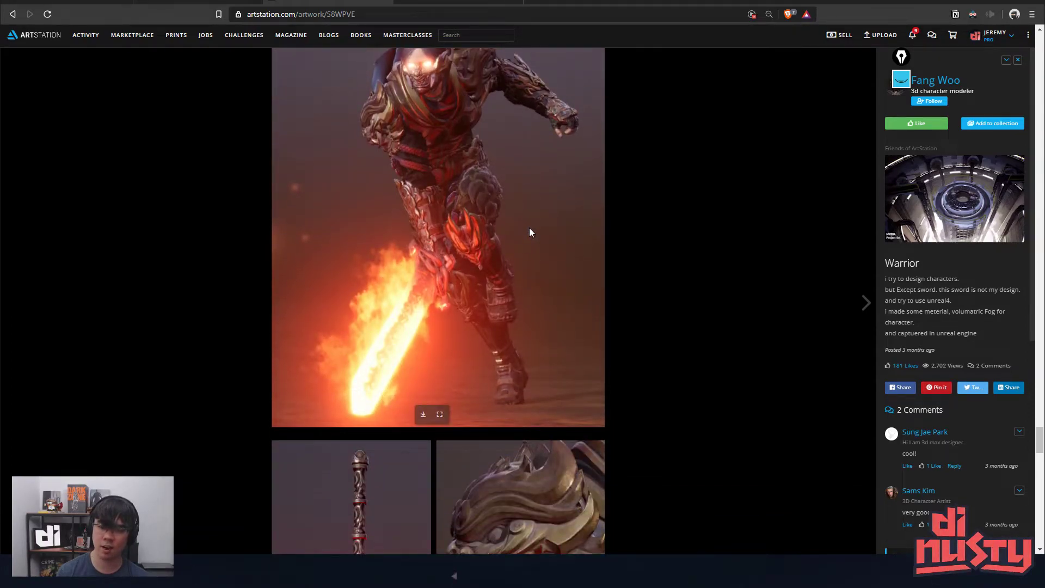
scroll(530, 232, down, 1)
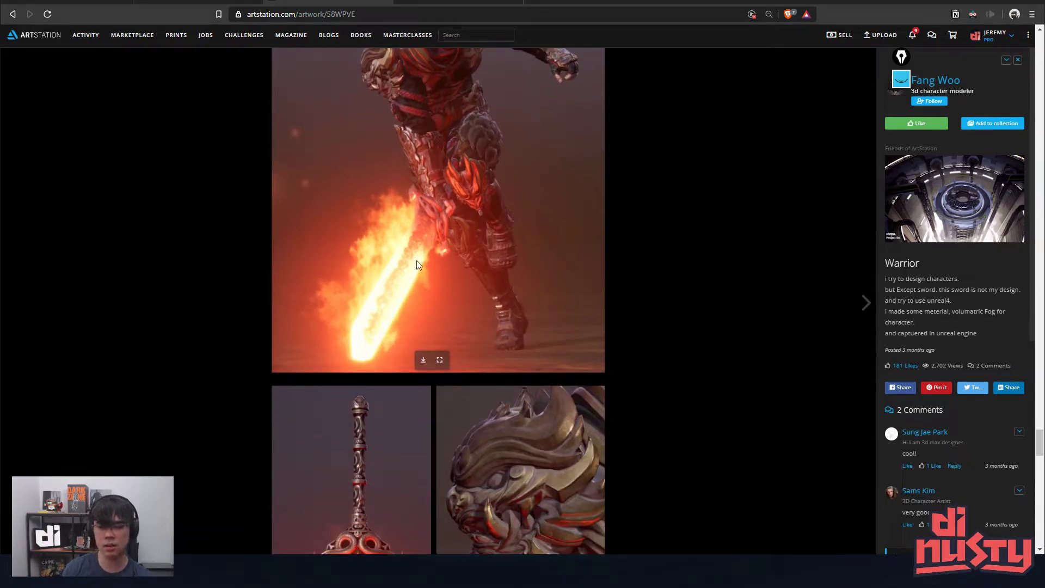
scroll(417, 260, down, 6)
scroll(388, 321, down, 1)
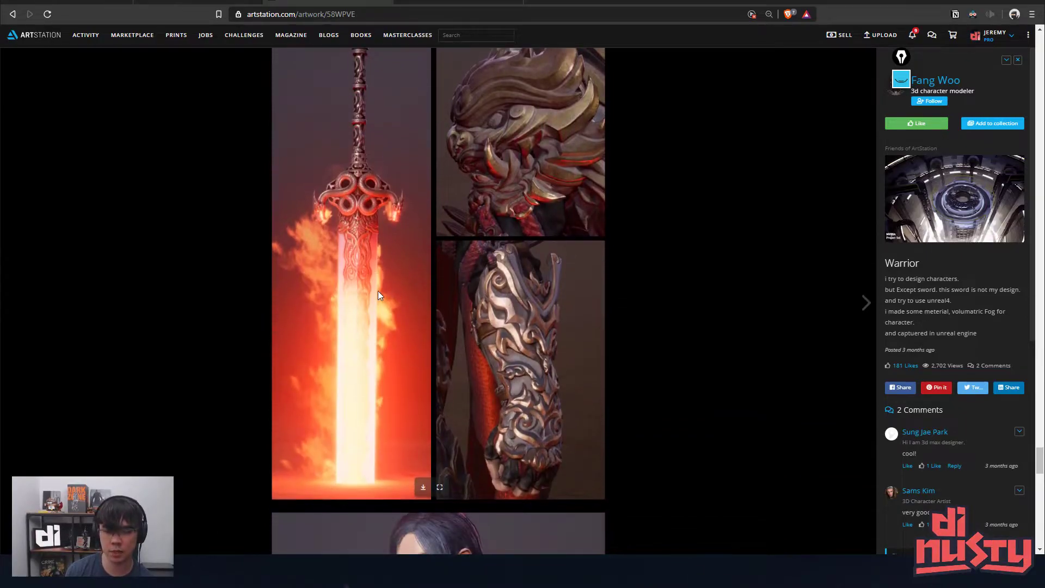
scroll(377, 291, up, 1)
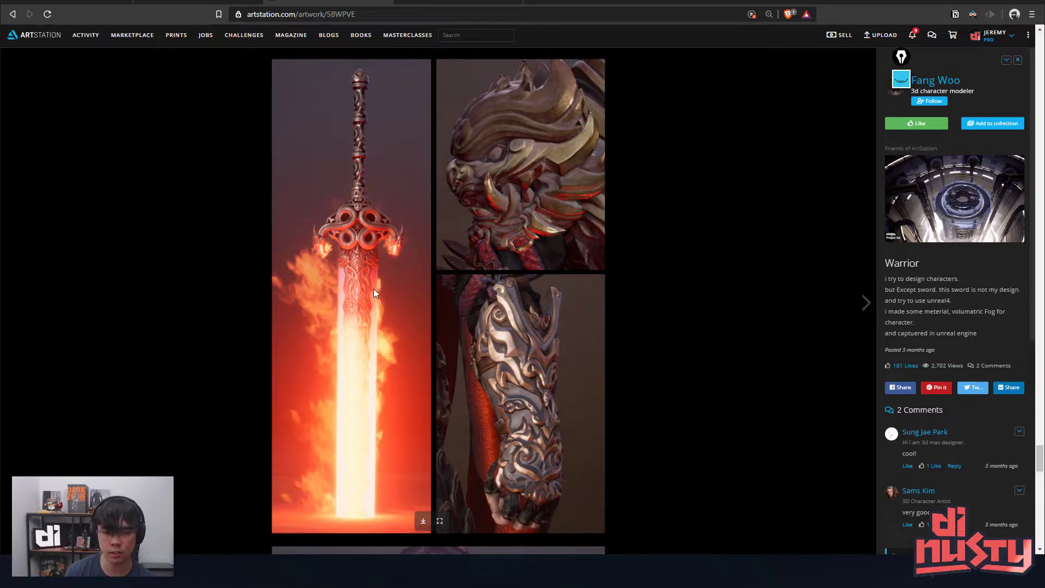
scroll(364, 336, down, 5)
scroll(364, 341, down, 2)
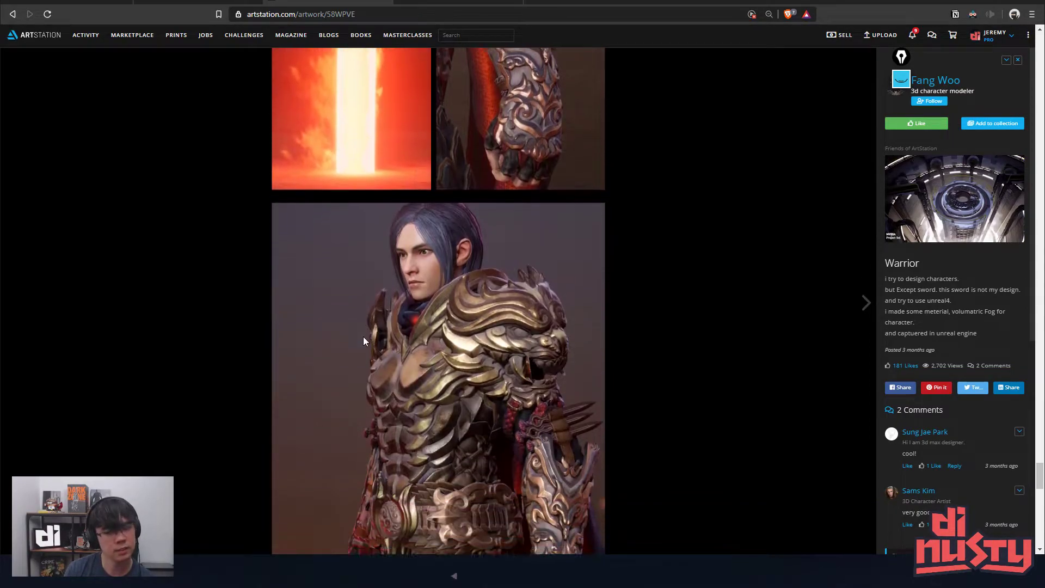
scroll(338, 324, down, 1)
scroll(339, 319, down, 10)
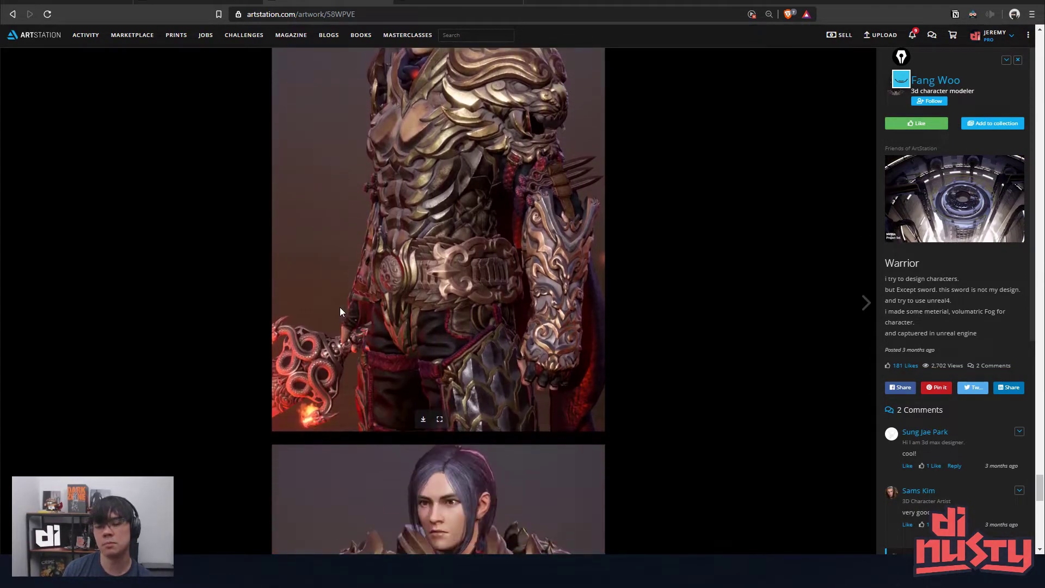
scroll(354, 315, down, 2)
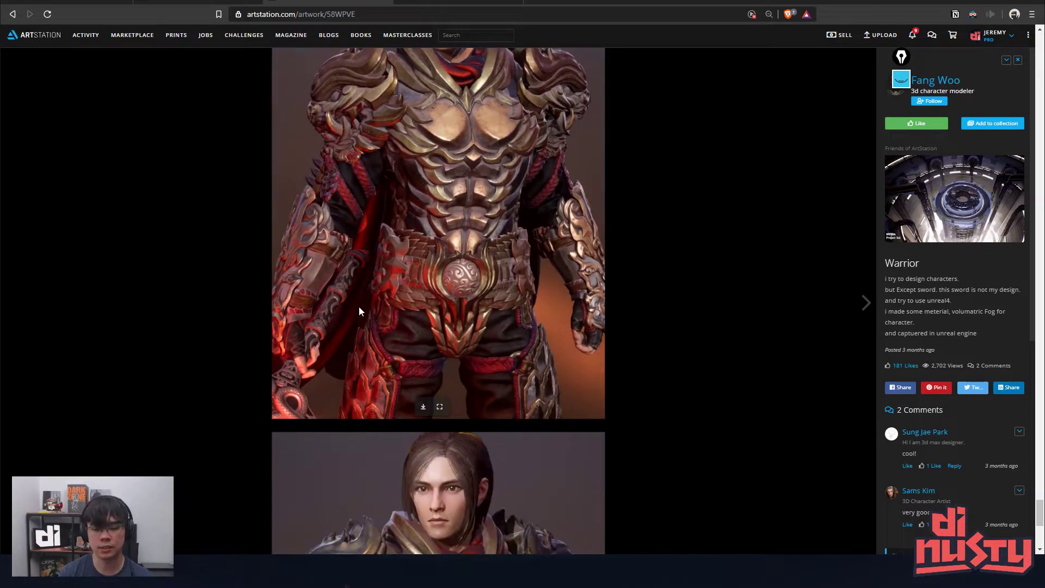
scroll(361, 308, down, 5)
scroll(364, 306, up, 2)
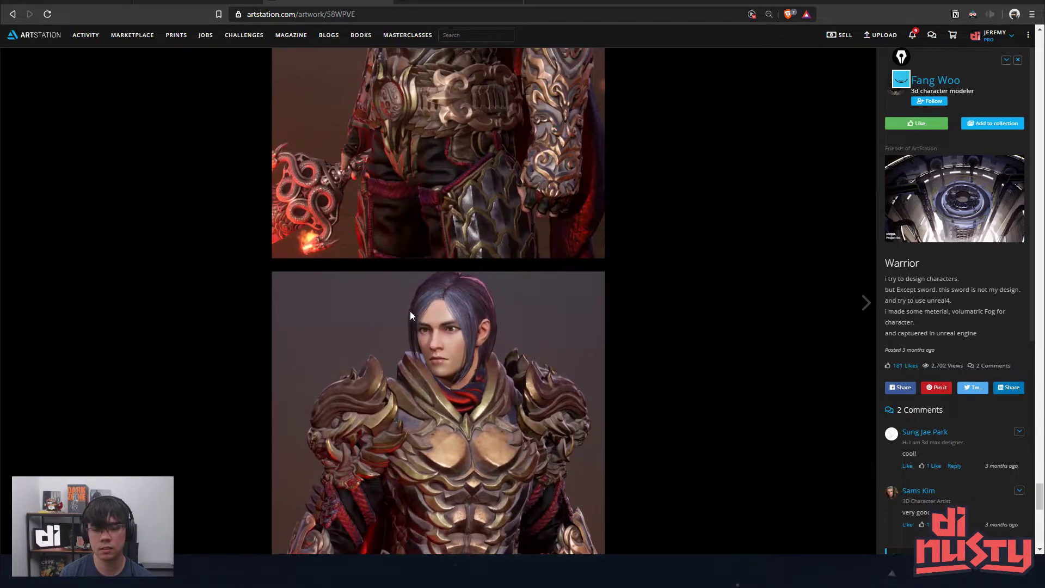
scroll(589, 310, down, 15)
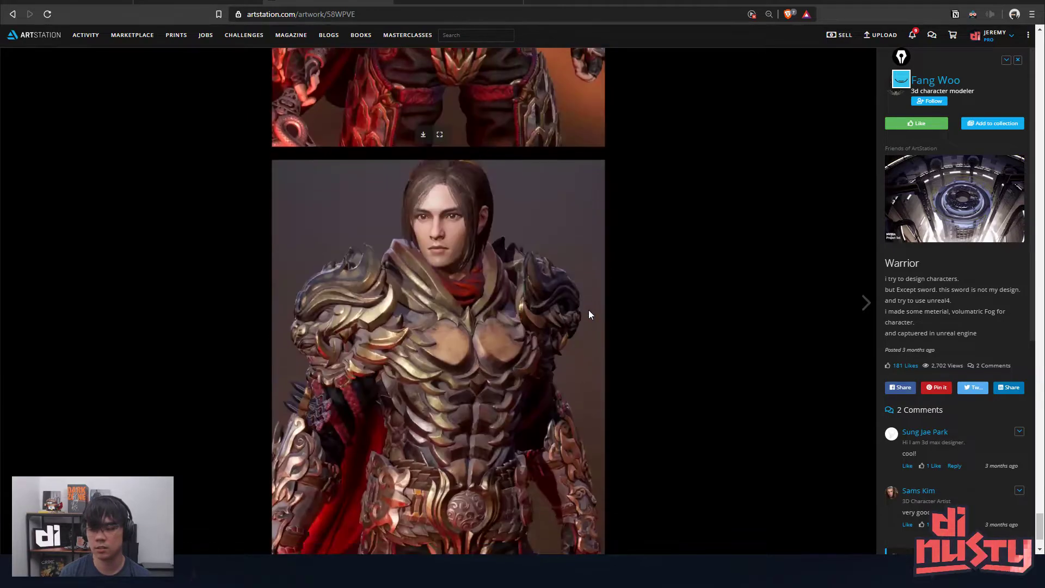
scroll(590, 310, up, 2)
scroll(591, 310, up, 5)
scroll(590, 311, down, 7)
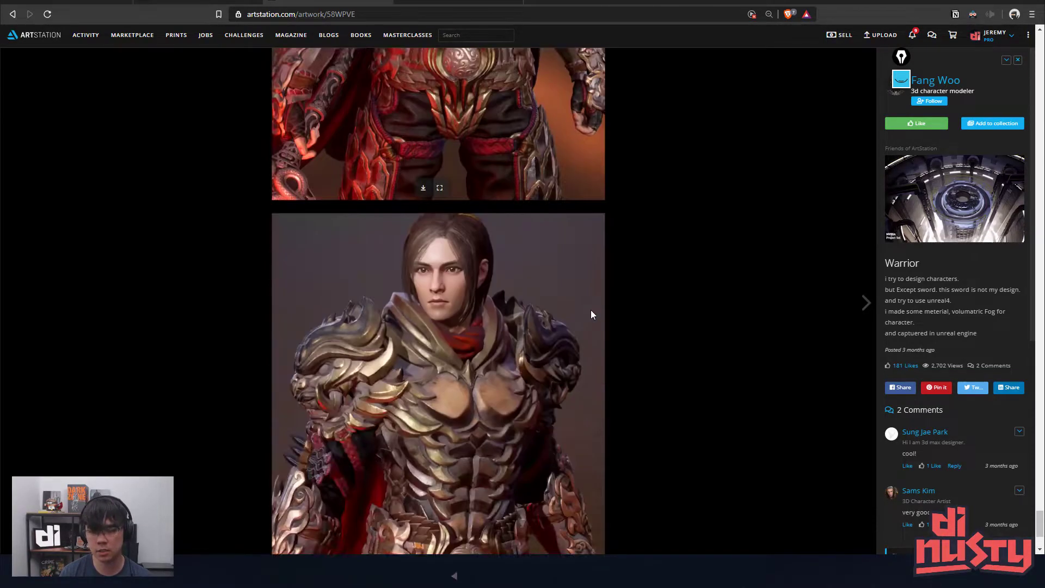
scroll(591, 311, up, 3)
scroll(592, 314, up, 5)
scroll(591, 314, down, 6)
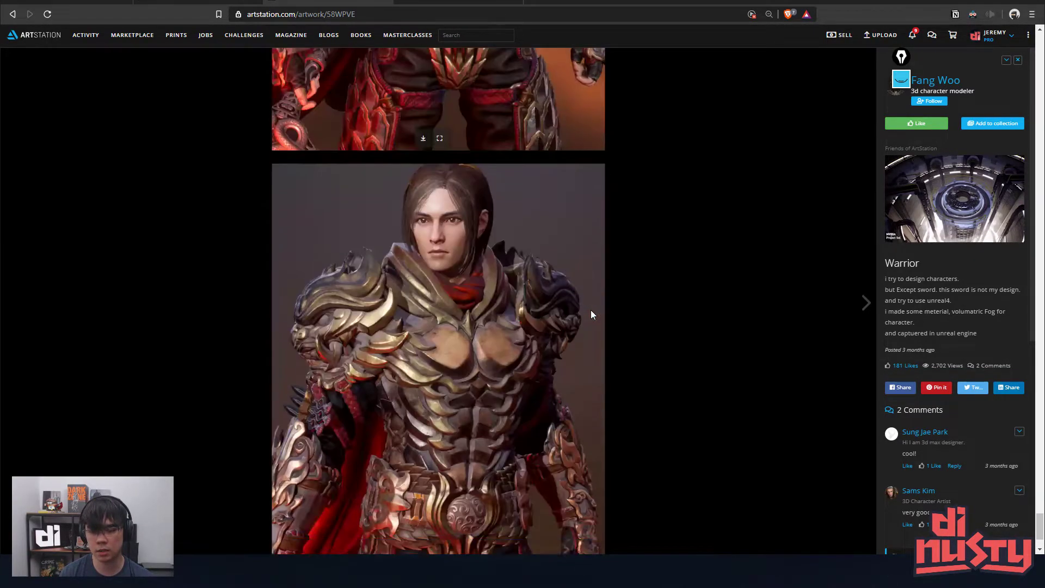
scroll(591, 314, up, 6)
scroll(590, 310, up, 2)
scroll(590, 311, down, 2)
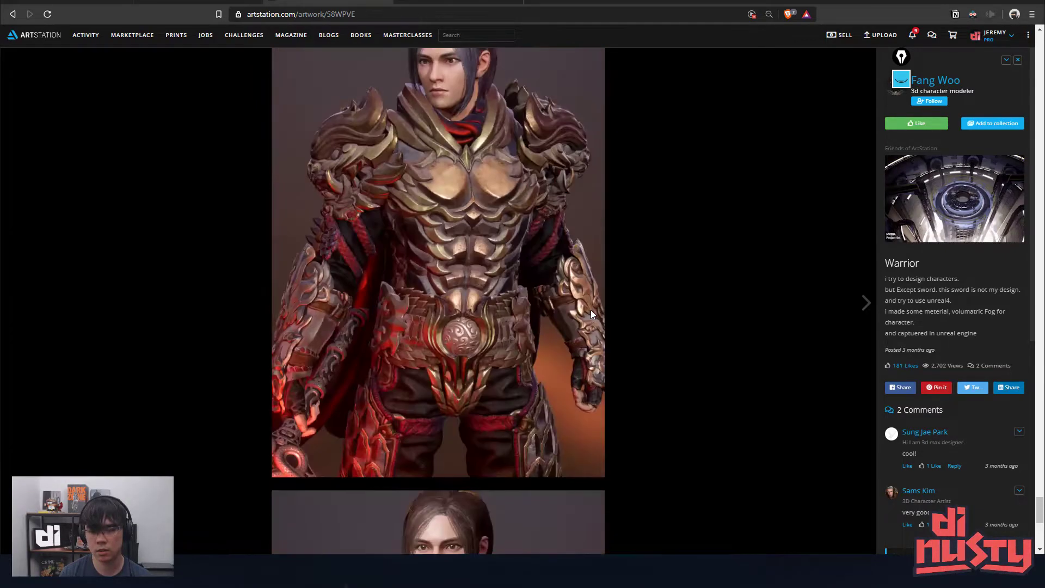
right_click(512, 322)
- Copy the bronze-armored warrior image and paste it into a new Photoshop document
click(559, 355)
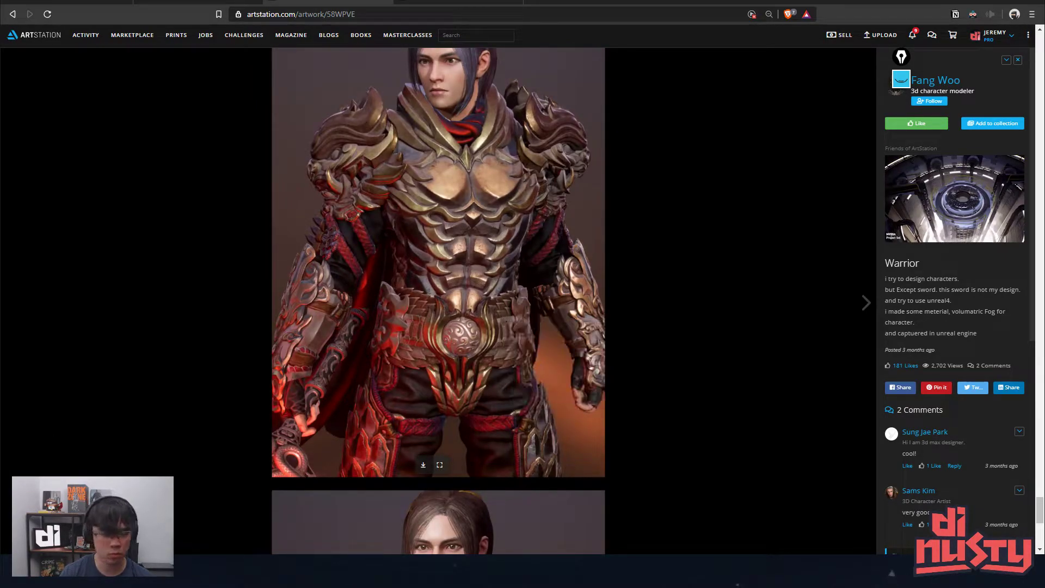
key(alt+Tab)
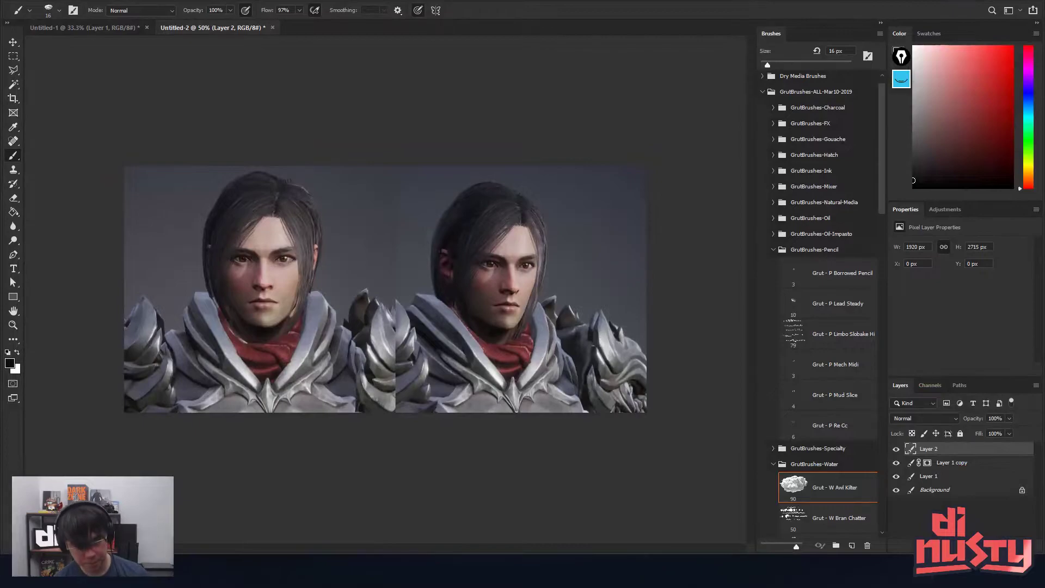
key(ctrl+n)
key(Return)
key(ctrl+v)
- Copy the next warrior render from ArtStation and paste it as a second layer
key(alt+Tab)
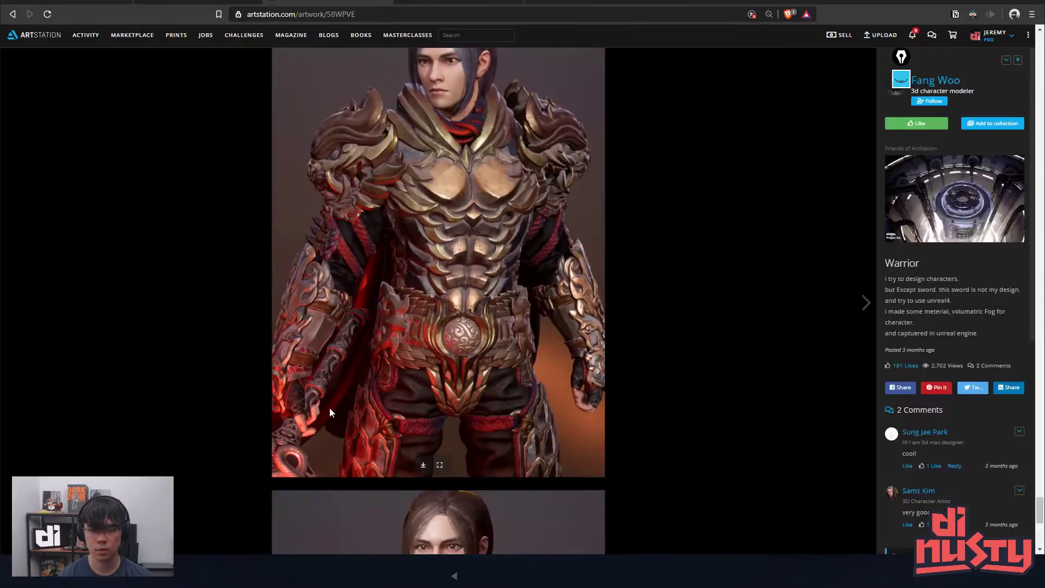
scroll(329, 407, down, 7)
right_click(440, 362)
click(479, 396)
key(alt+Tab)
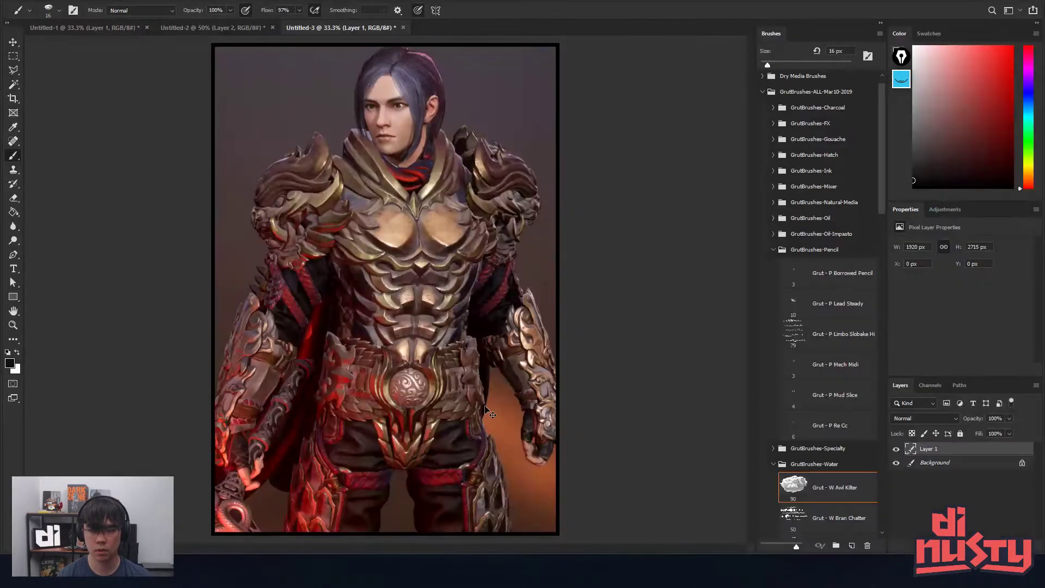
key(ctrl+v)
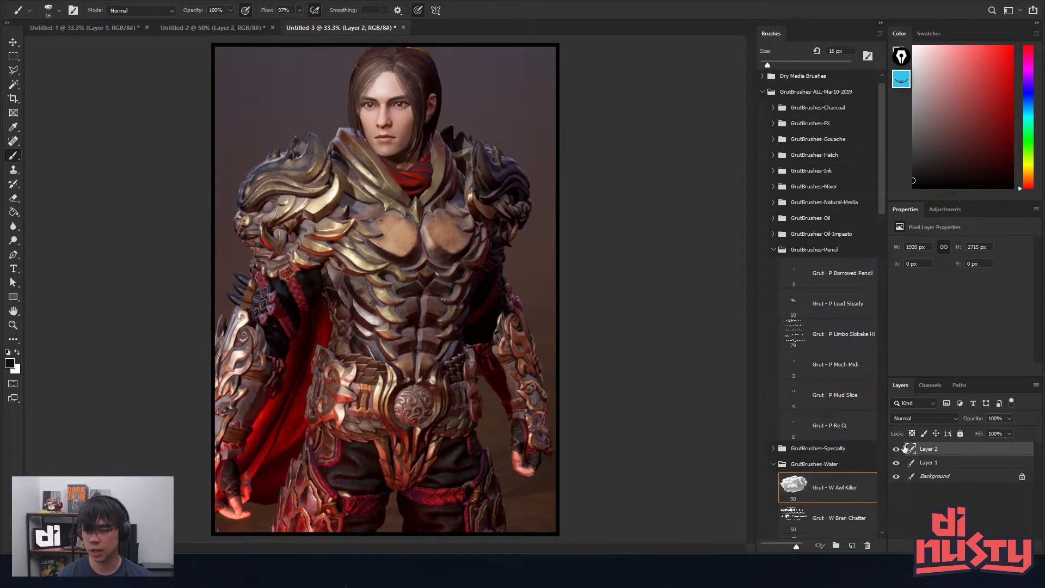
- Toggle Layer 2 repeatedly to compare the brown- and purple-haired versions, leaving it hidden
click(897, 449)
click(896, 449)
click(896, 449)
click(896, 449)
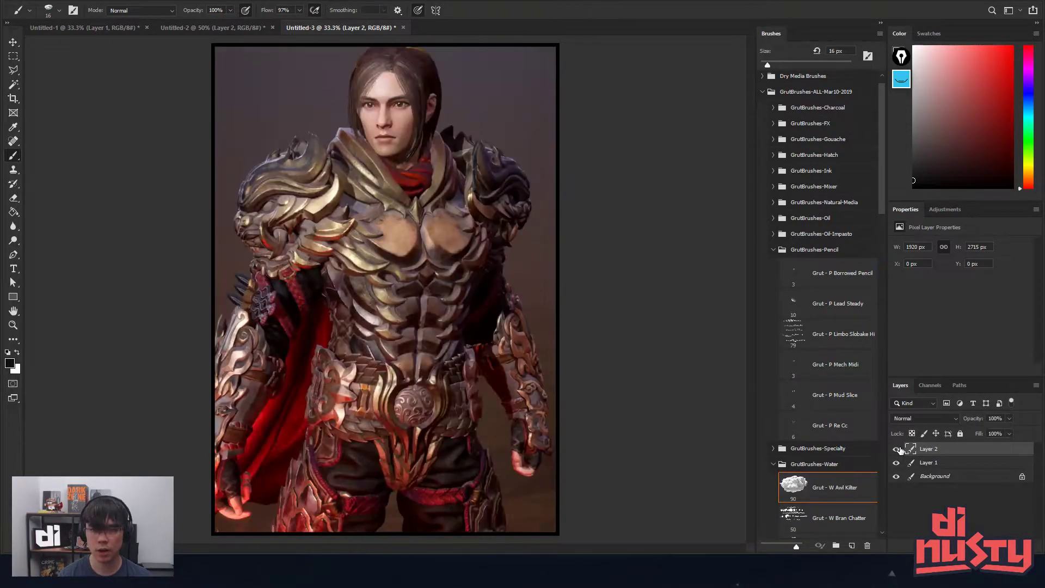
click(896, 449)
click(897, 449)
click(896, 449)
click(896, 449)
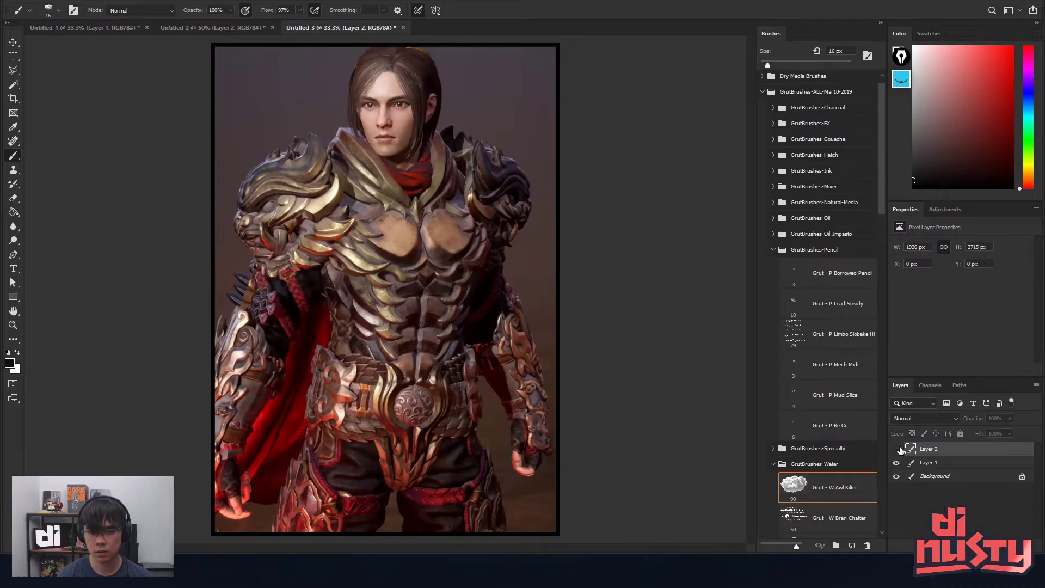
click(896, 449)
click(896, 449)
click(897, 449)
click(897, 449)
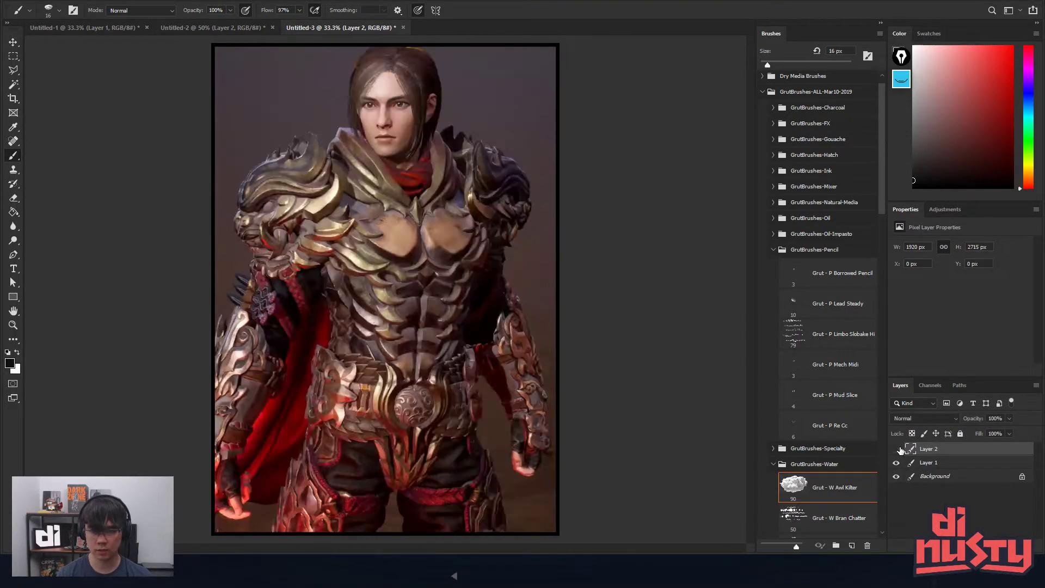
click(898, 449)
click(898, 449)
click(898, 449)
click(898, 449)
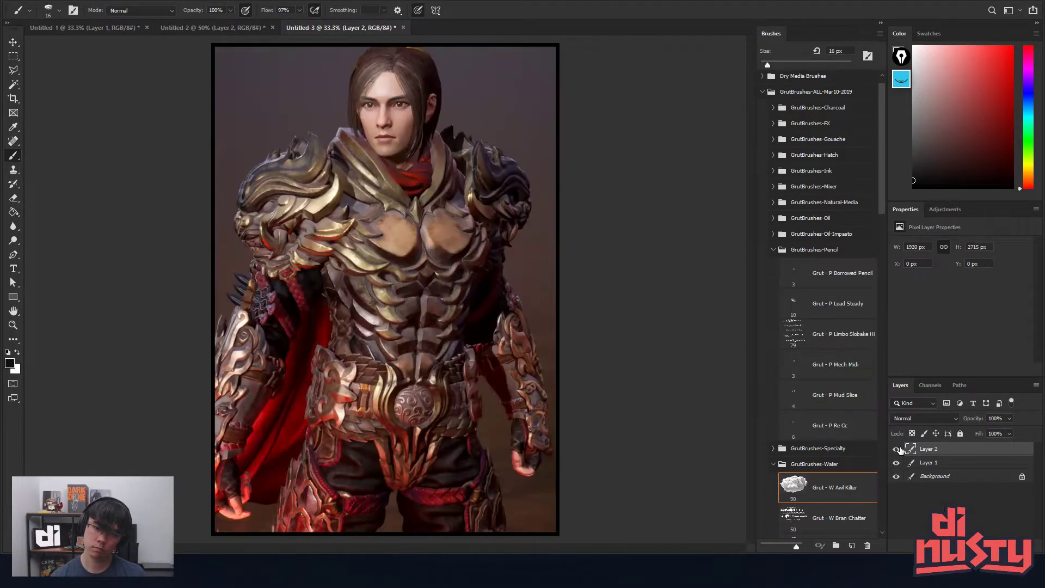
click(897, 449)
click(897, 449)
click(897, 449)
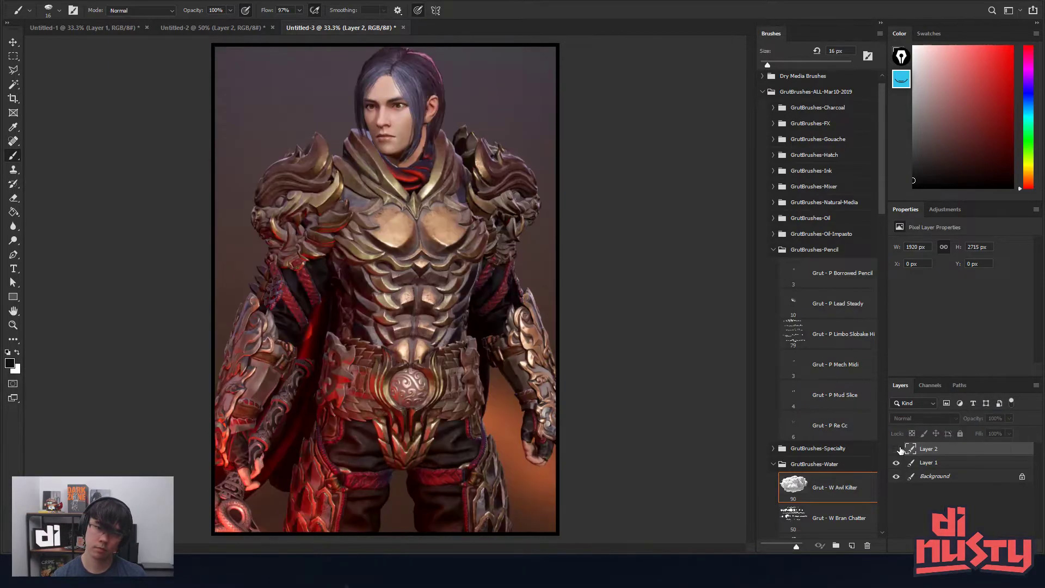
click(897, 449)
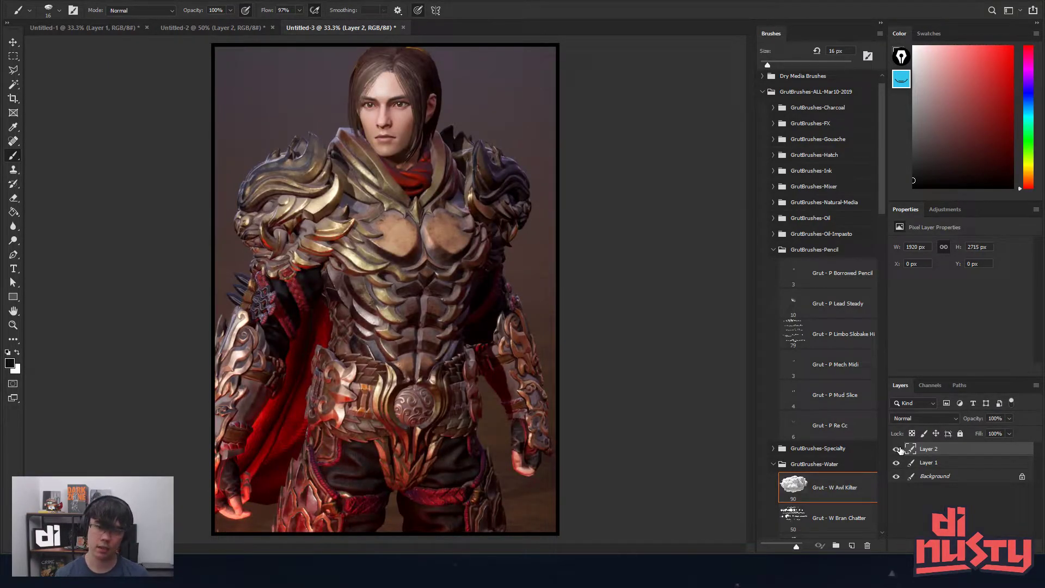
click(897, 449)
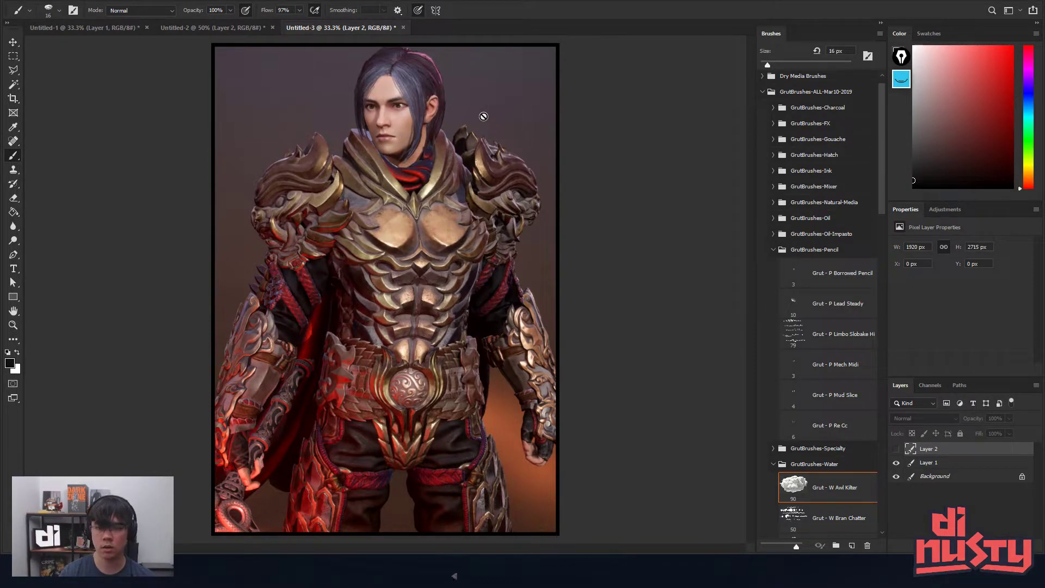
click(896, 449)
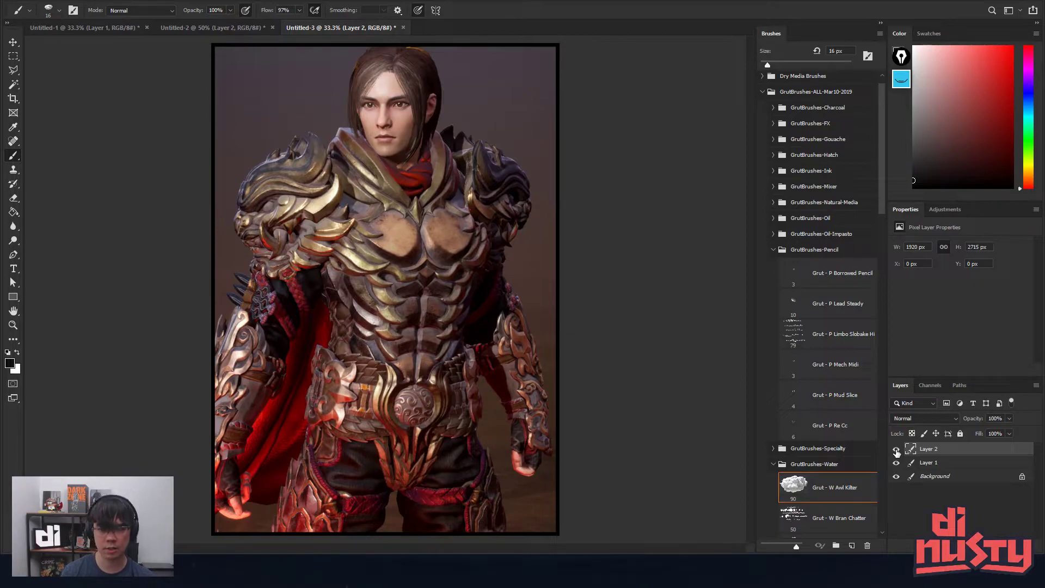
click(897, 449)
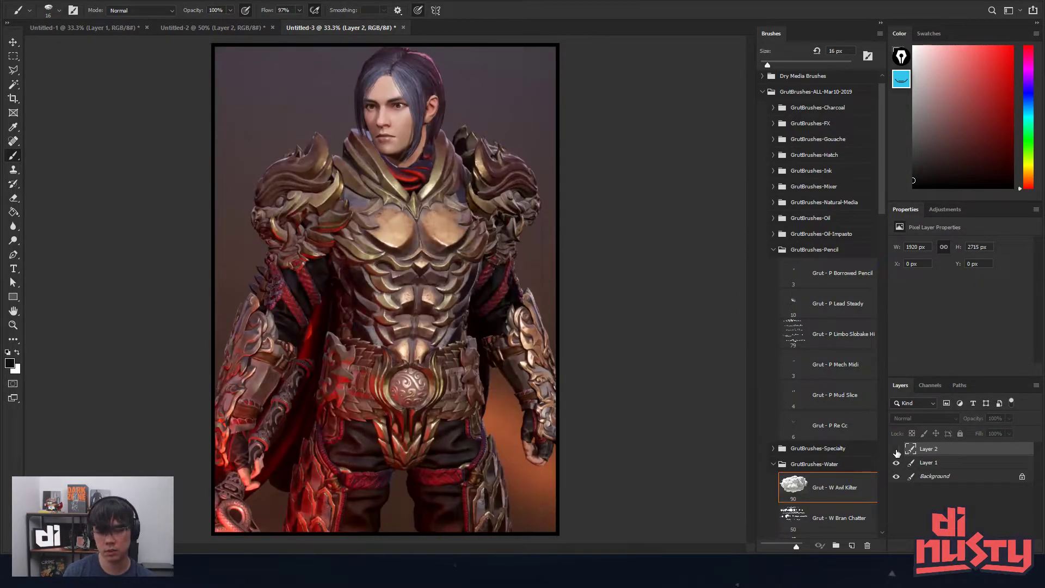
- Return to ArtStation and step through Warrior and Apocaliptic Assassin to the Tera Aman artwork
key(alt+Tab)
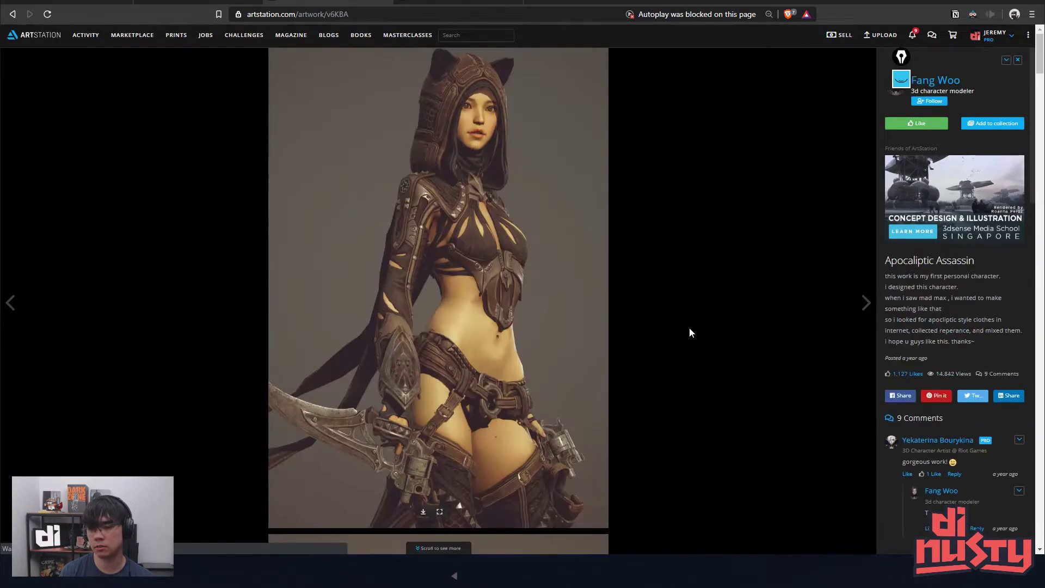
key(Right)
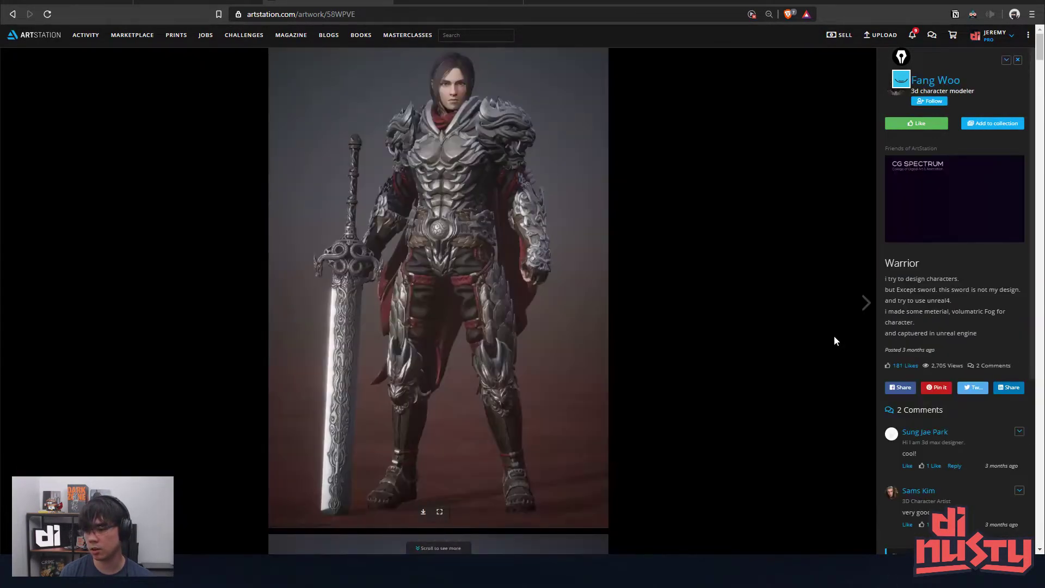
key(Right)
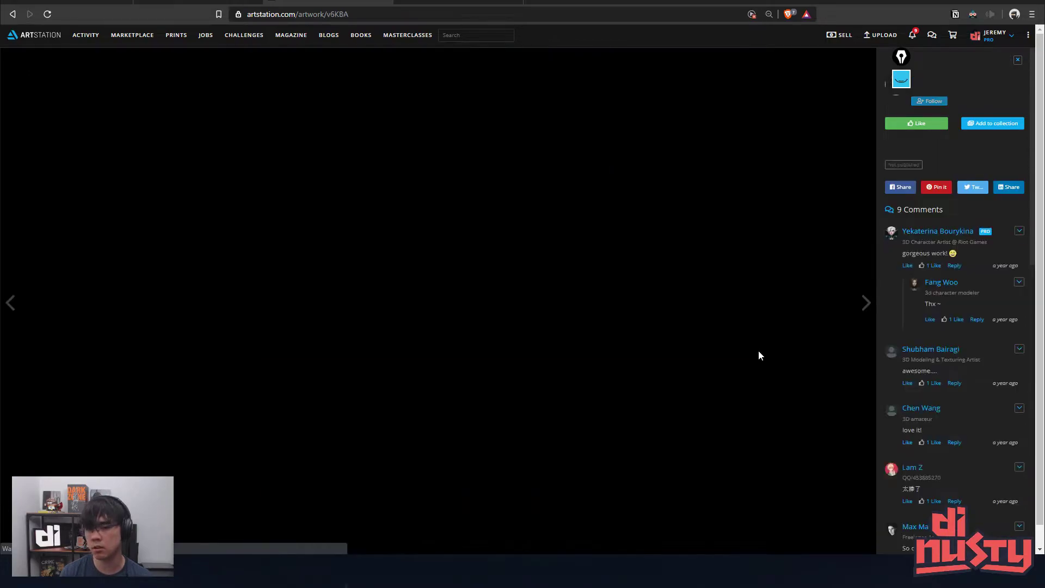
scroll(759, 354, down, 6)
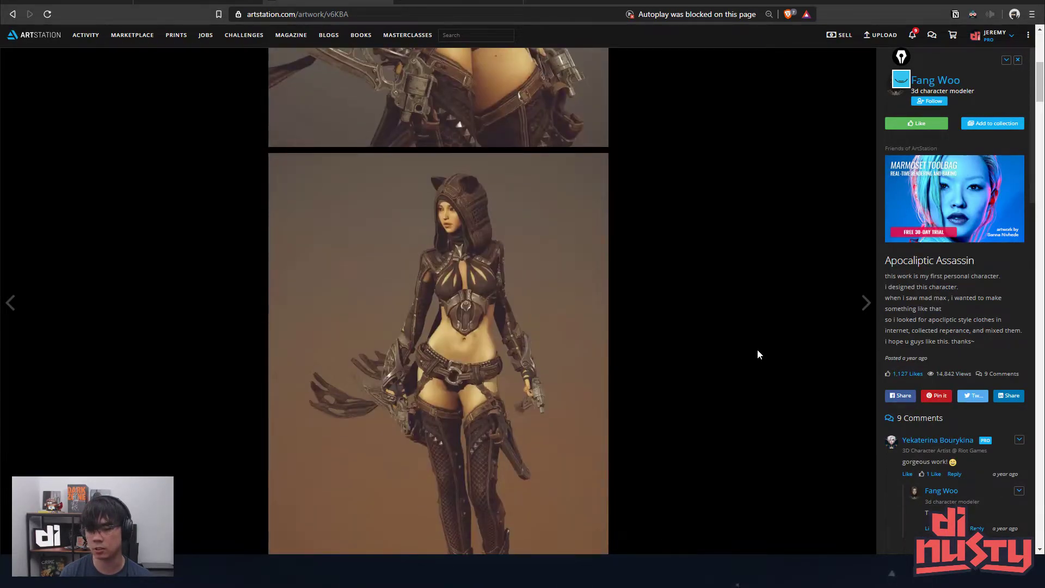
scroll(758, 354, down, 15)
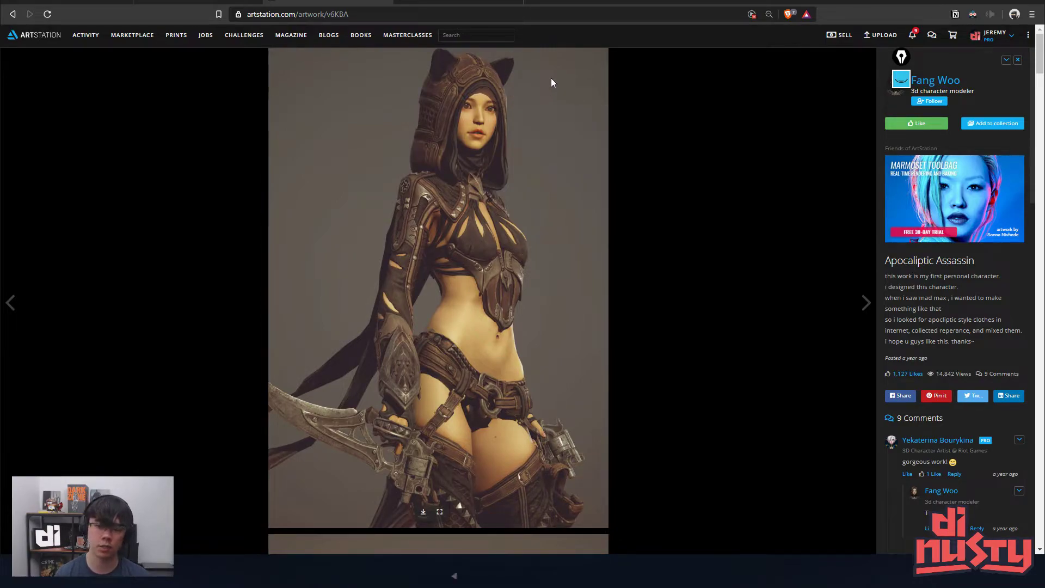
key(Right)
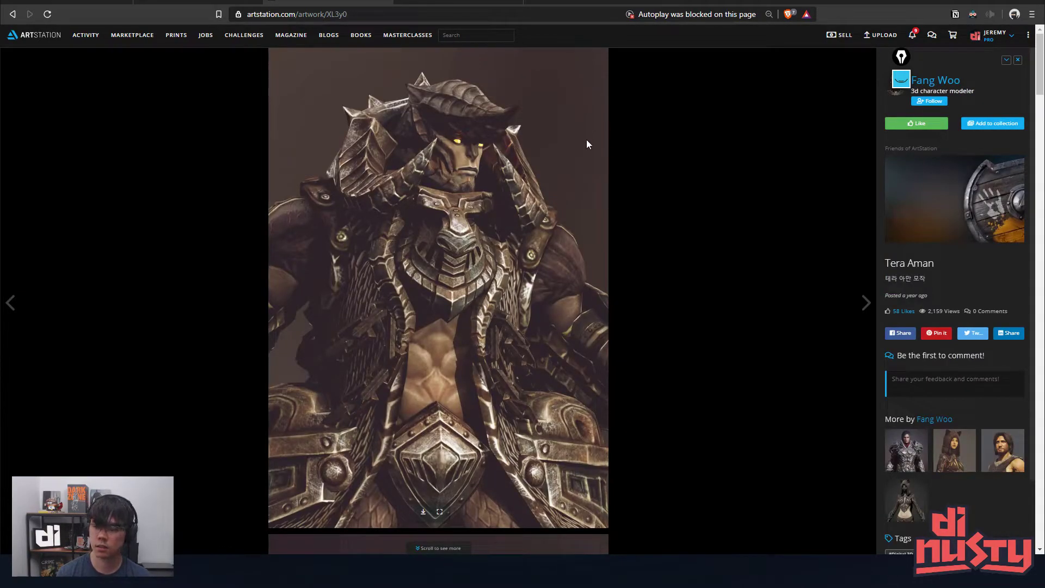
- Scroll through the Tera Aman front-and-back renders of the horned, scale-armored warrior
scroll(767, 224, down, 5)
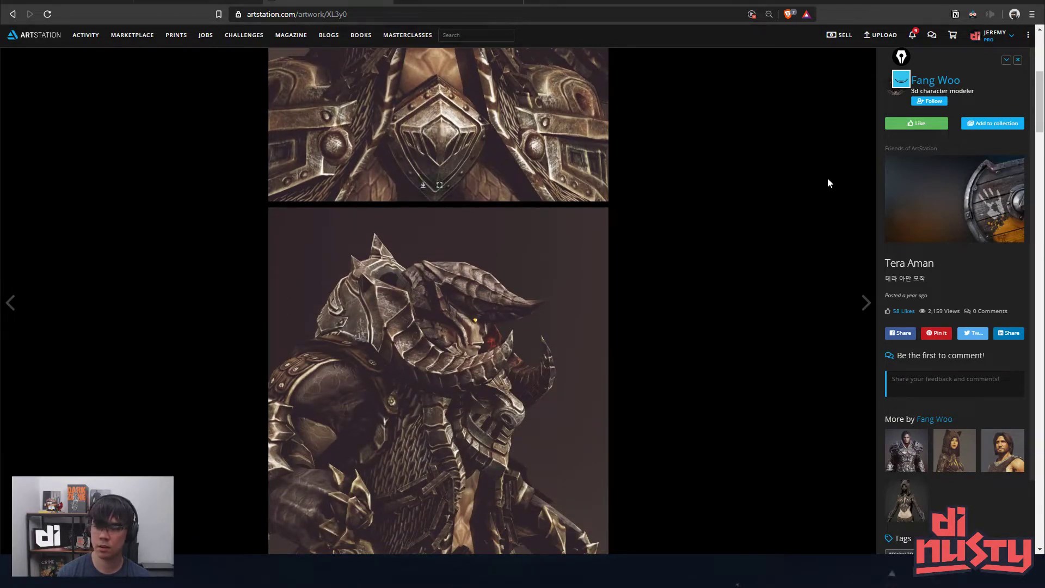
scroll(828, 177, down, 2)
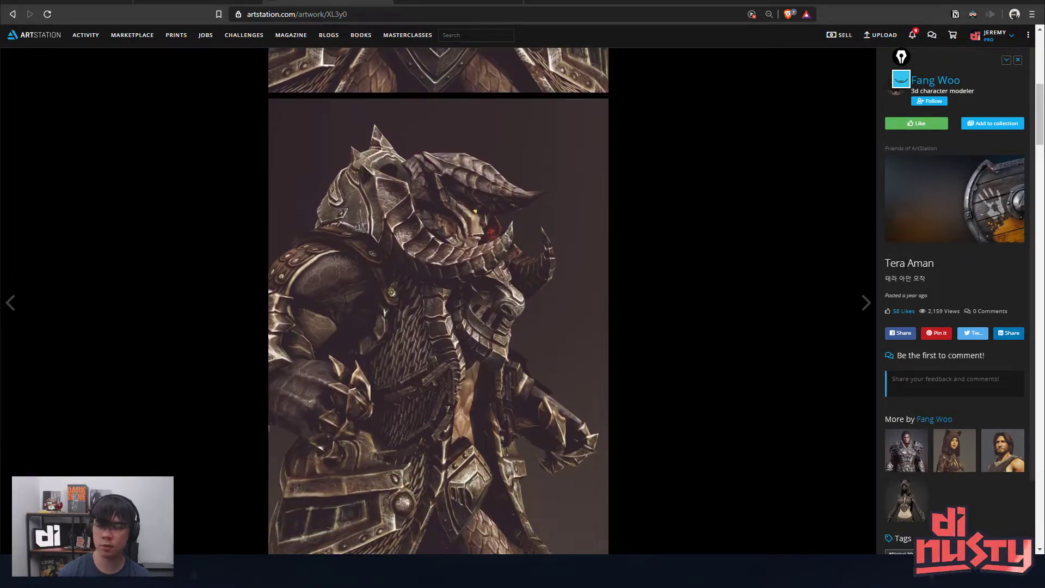
drag(906, 263, 887, 262)
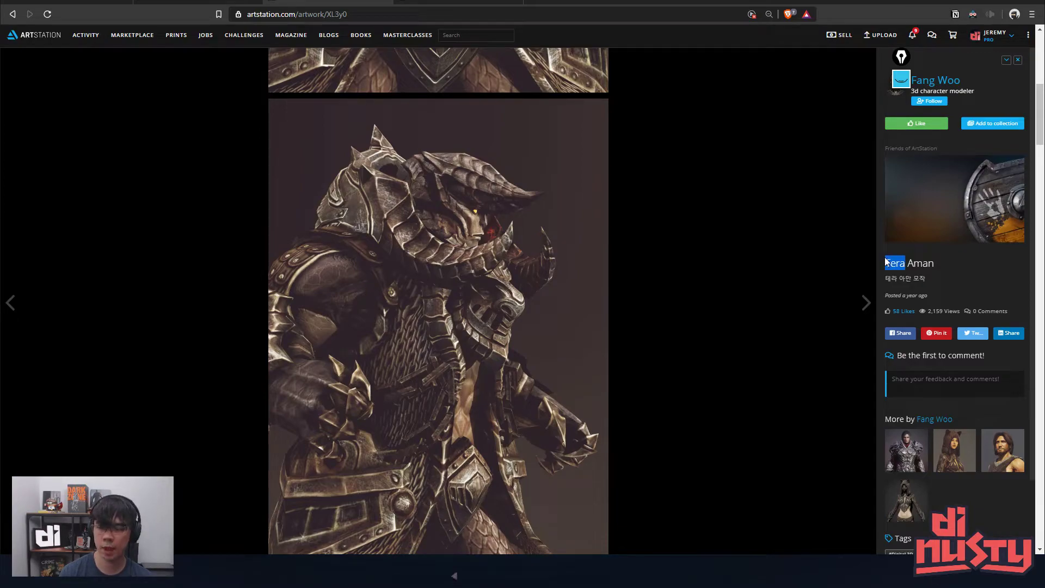
drag(897, 263, 884, 259)
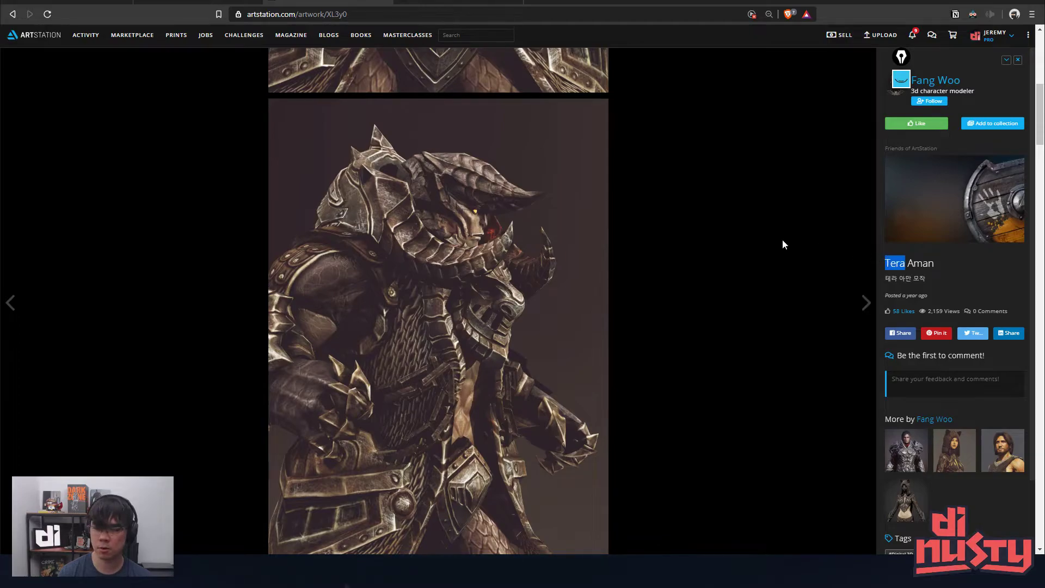
scroll(783, 240, down, 15)
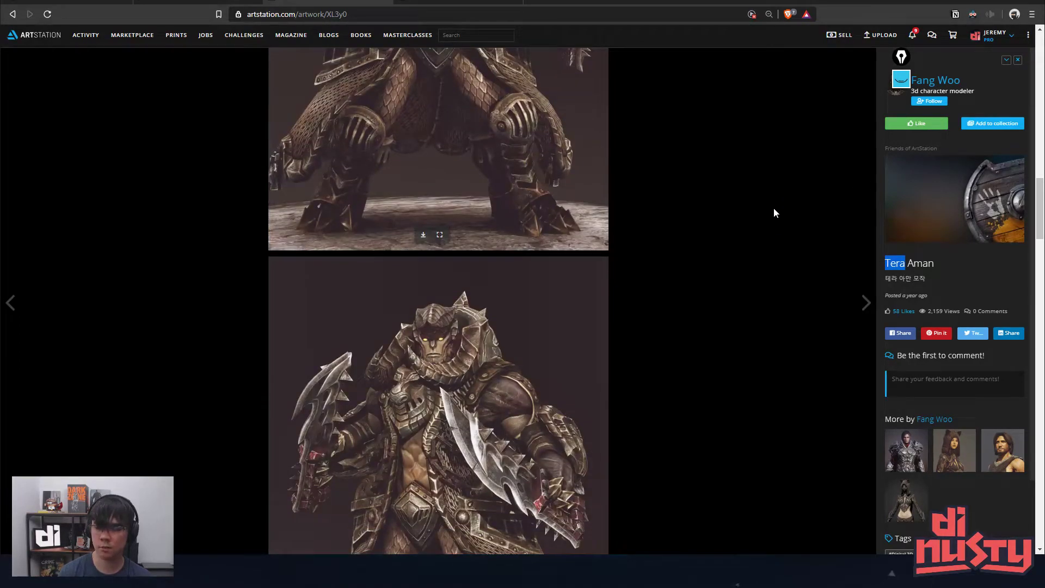
scroll(776, 213, down, 15)
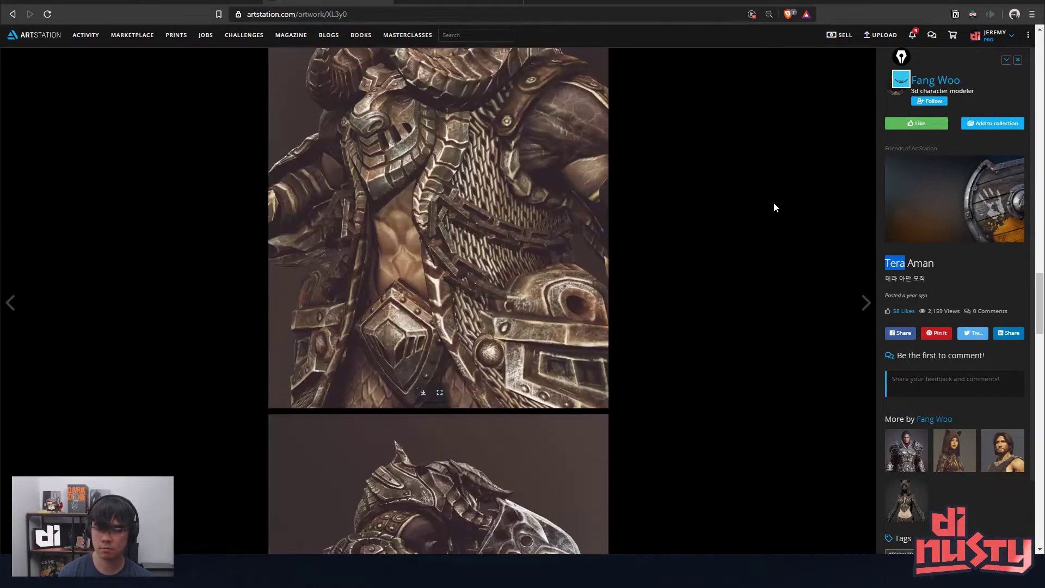
scroll(776, 207, down, 5)
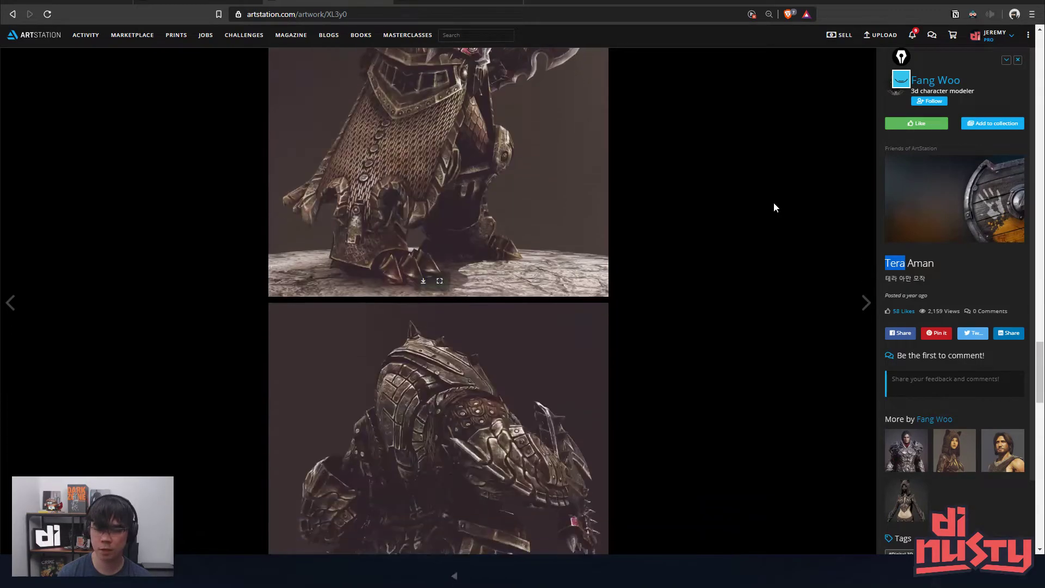
scroll(776, 207, down, 9)
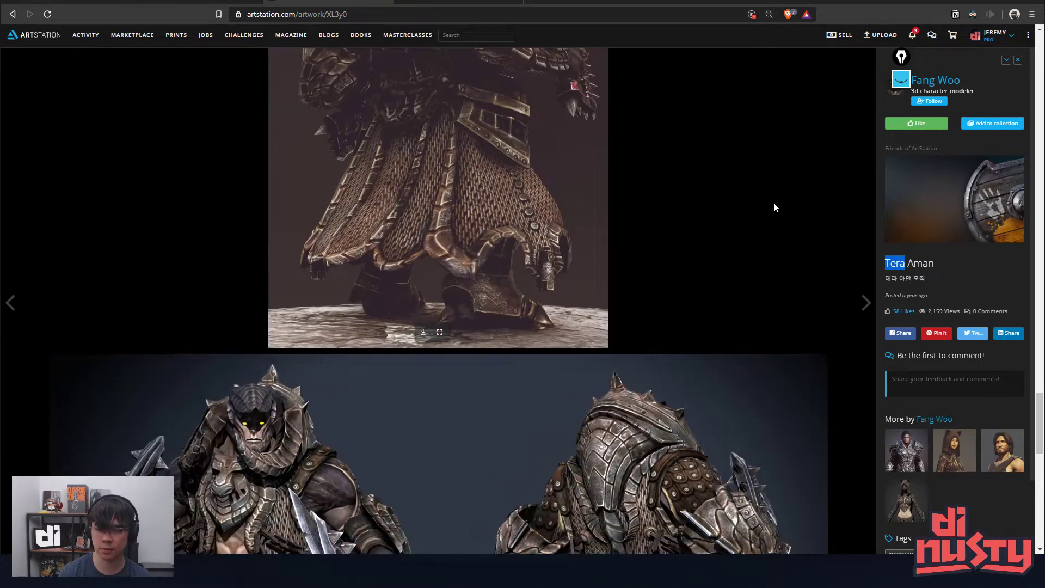
scroll(776, 207, down, 3)
scroll(774, 206, down, 4)
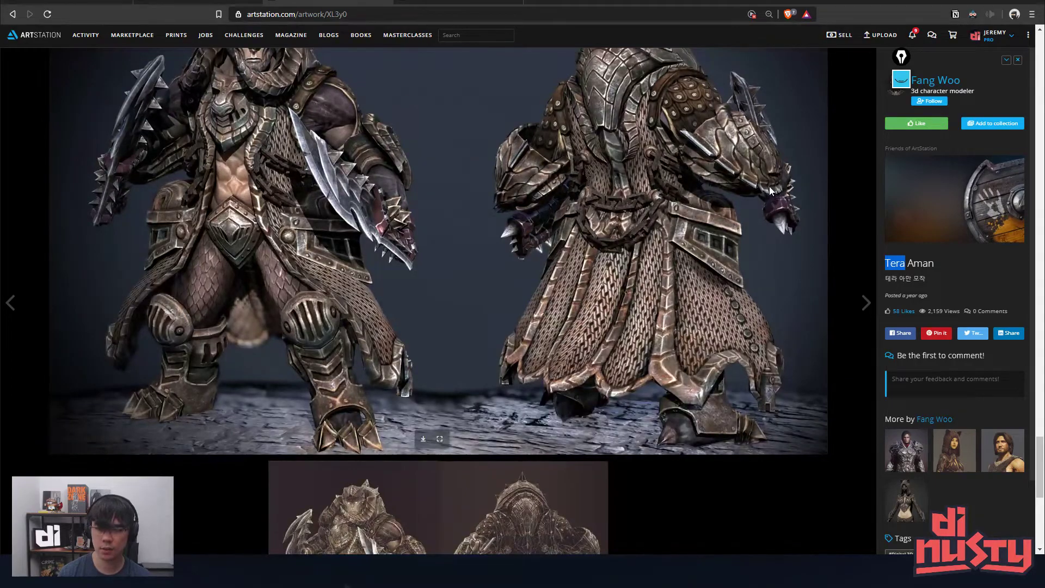
scroll(770, 189, down, 6)
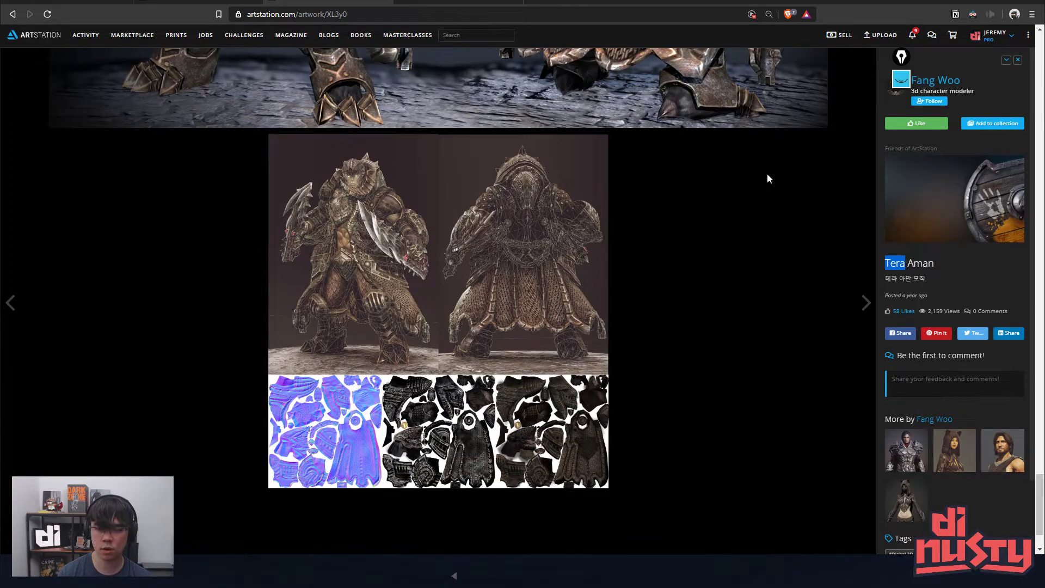
scroll(768, 179, up, 8)
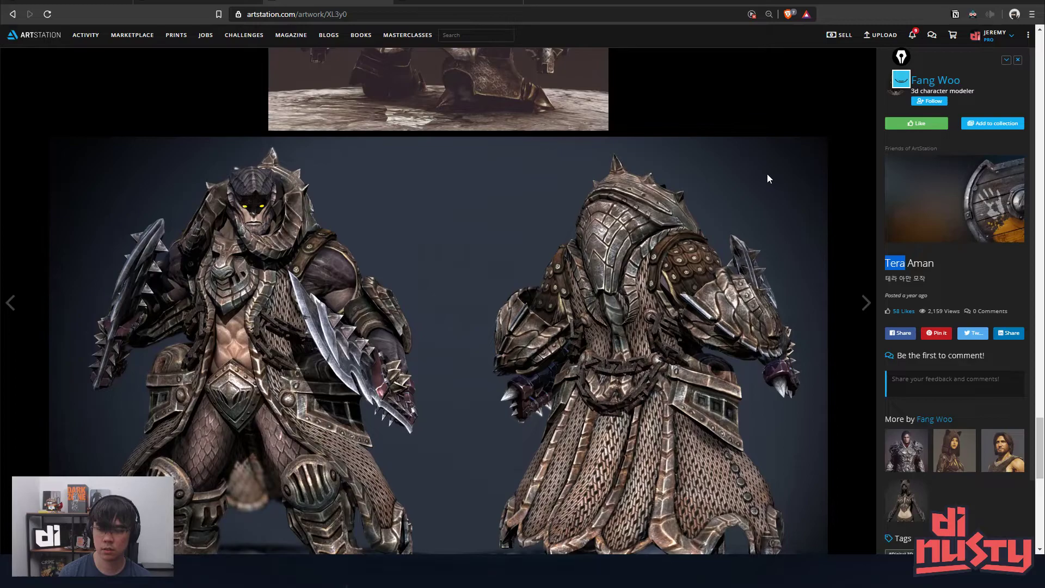
scroll(767, 178, down, 2)
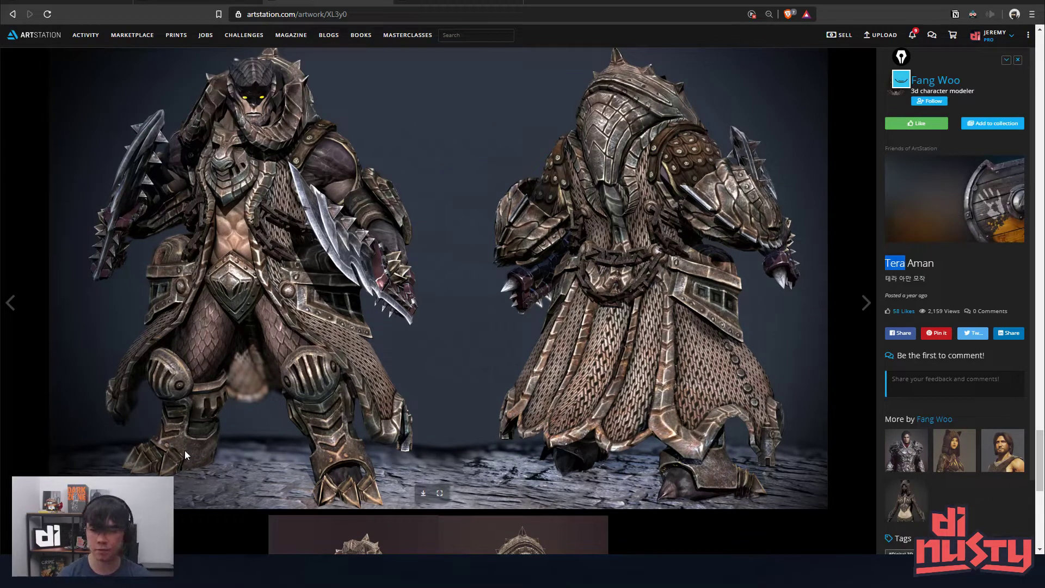
- Review the Tera Aman detail renders, scroll back to the top, and step to the adjacent artwork
scroll(242, 368, down, 4)
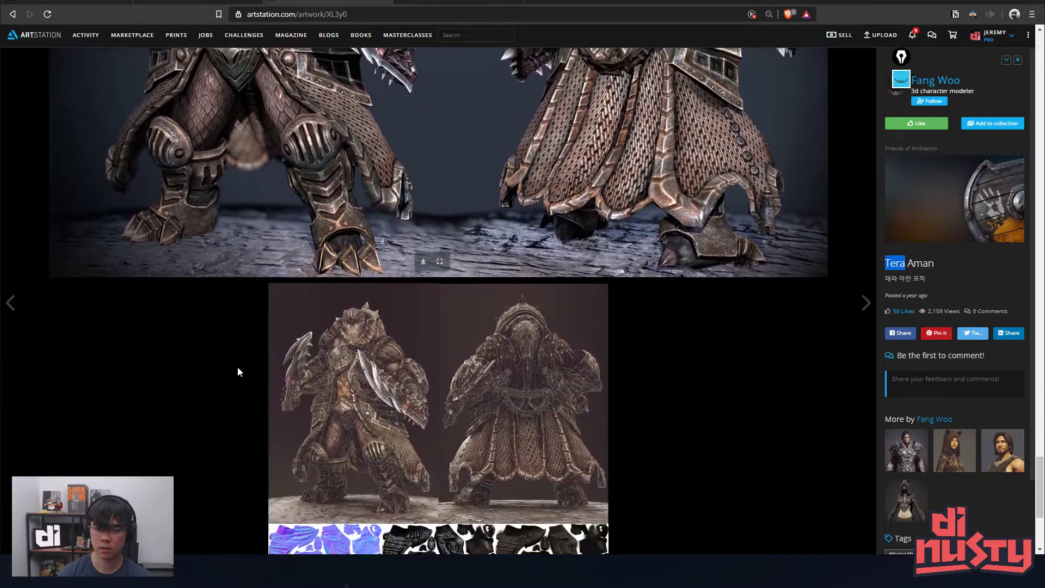
scroll(238, 372, down, 2)
scroll(236, 358, up, 4)
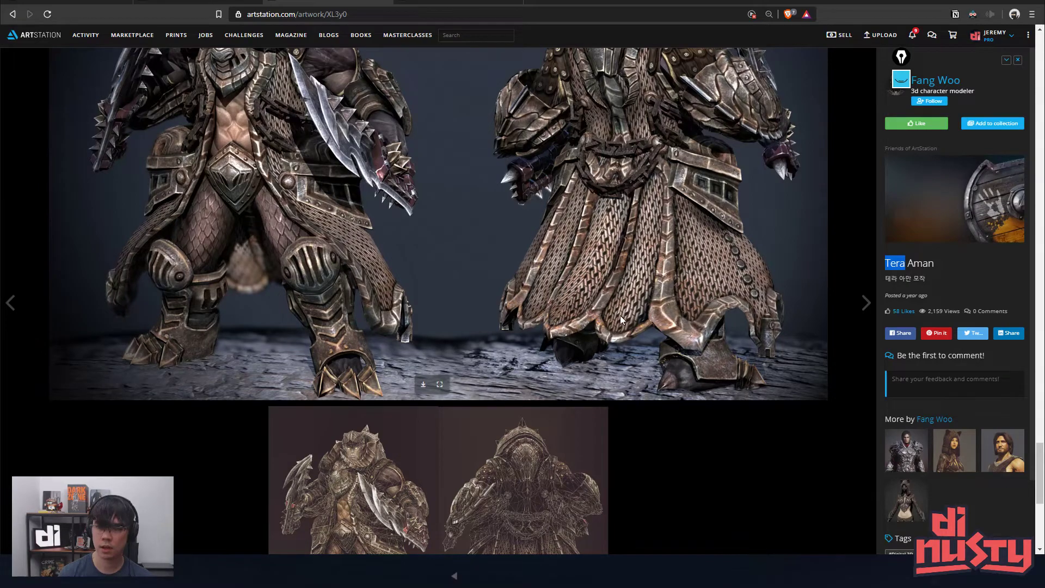
scroll(619, 316, up, 2)
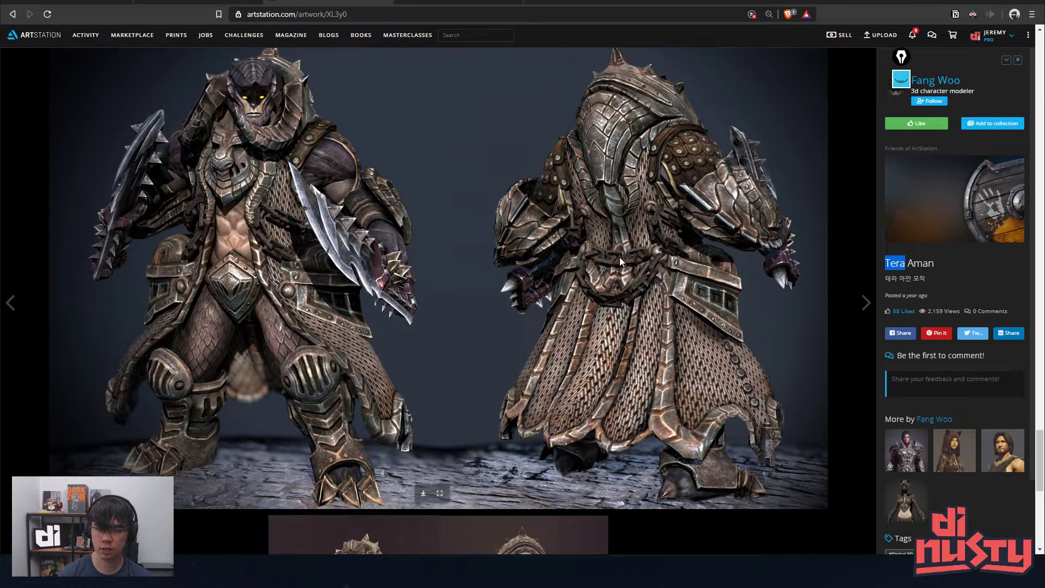
scroll(283, 295, down, 7)
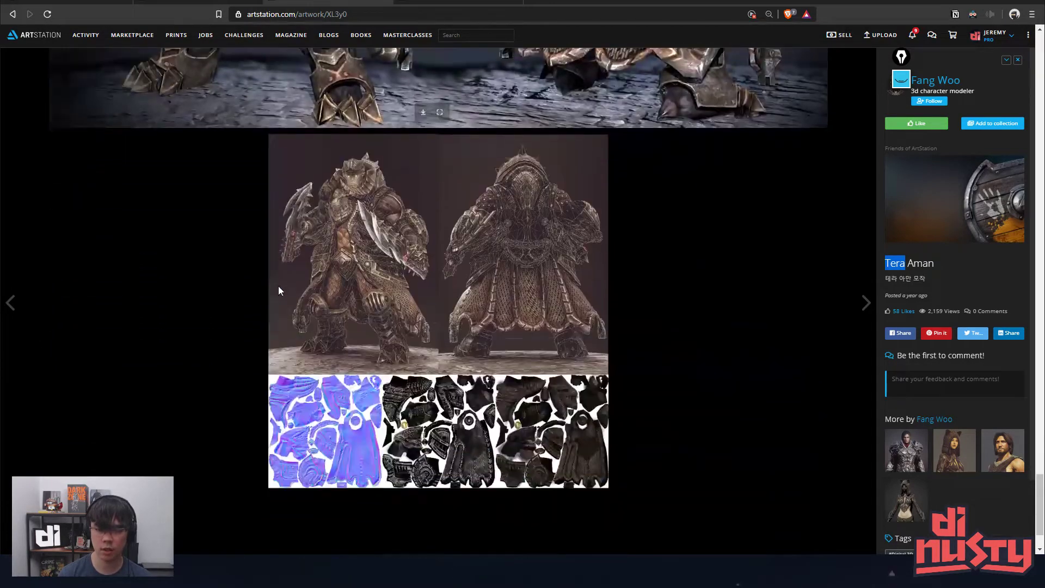
scroll(283, 254, up, 5)
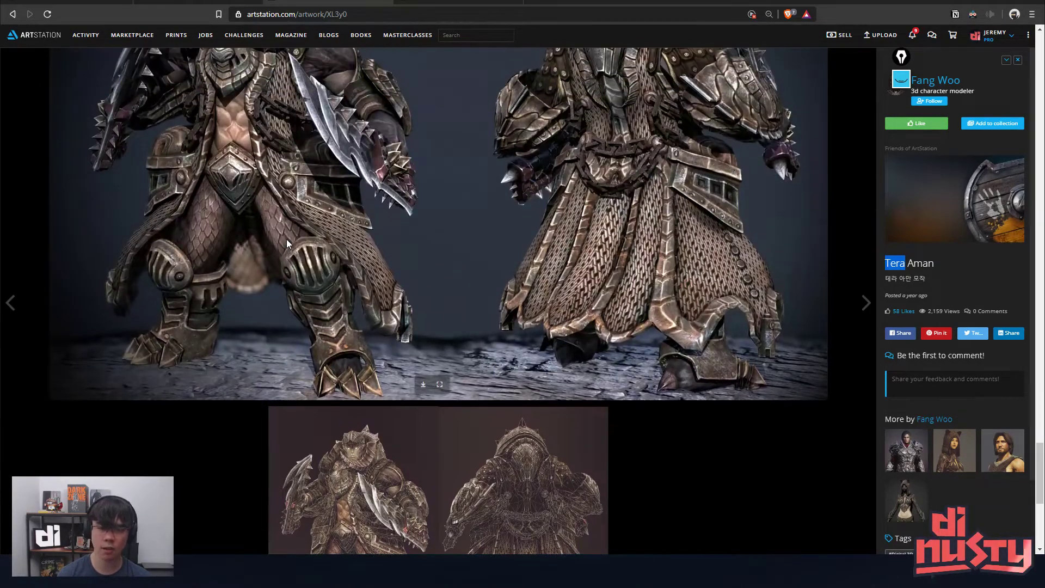
scroll(286, 239, up, 2)
scroll(289, 232, up, 3)
scroll(290, 231, down, 3)
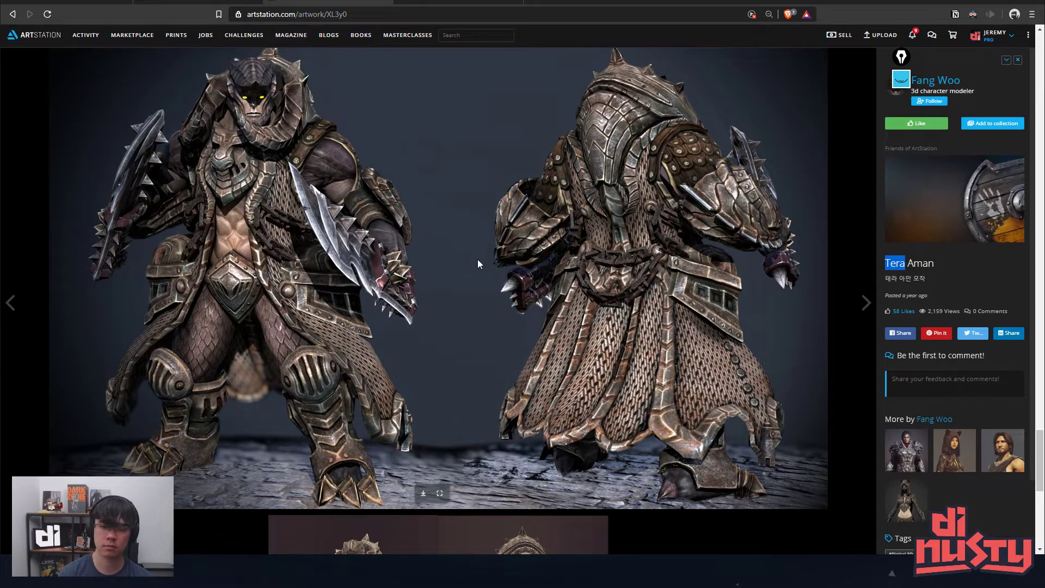
scroll(478, 259, up, 9)
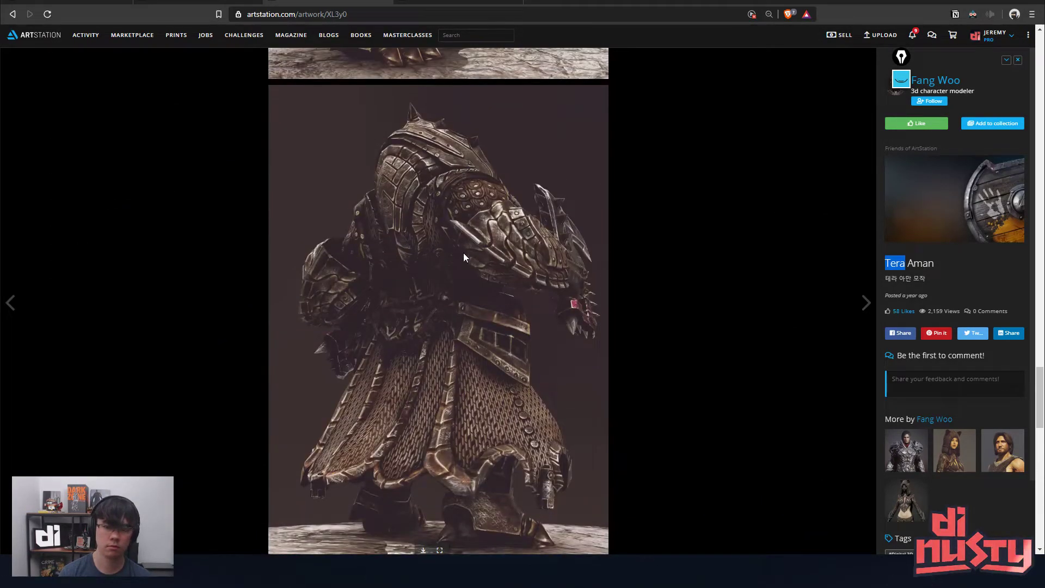
scroll(463, 254, up, 10)
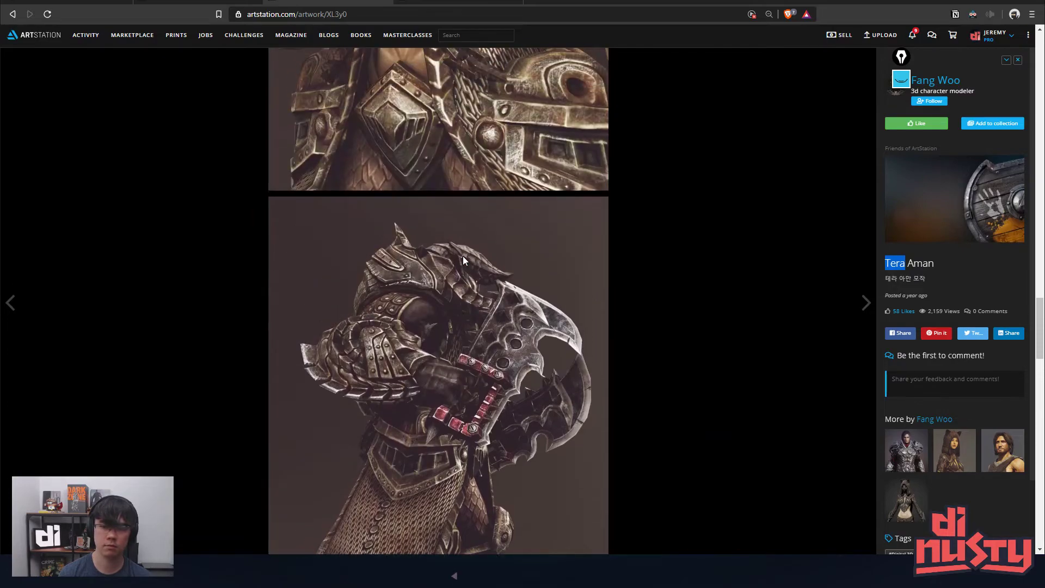
scroll(463, 260, up, 10)
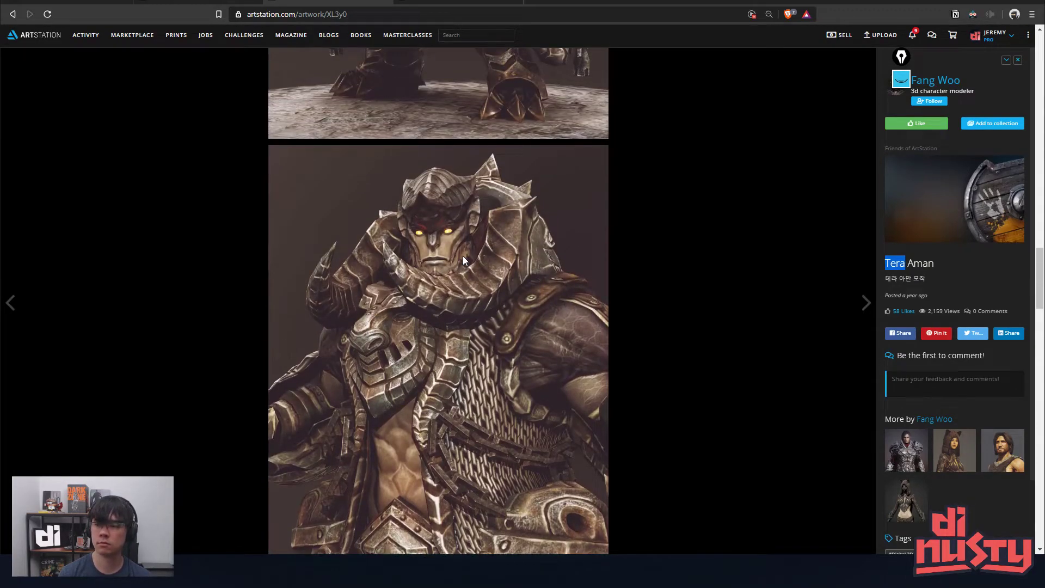
key(Left)
- From the artist's profile, open the Apocaliptic Style Girl artwork and browse its images
click(925, 83)
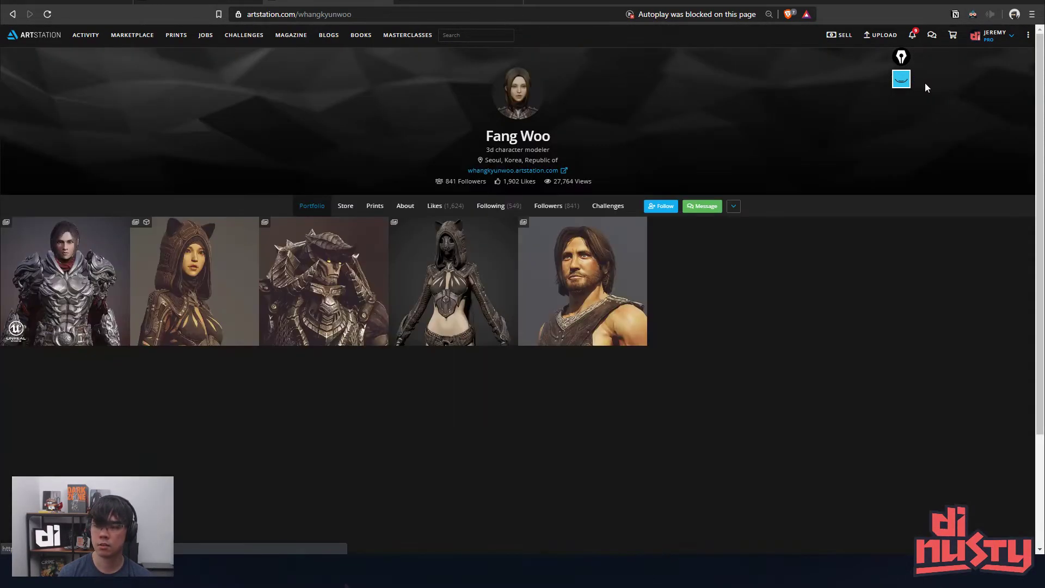
click(479, 260)
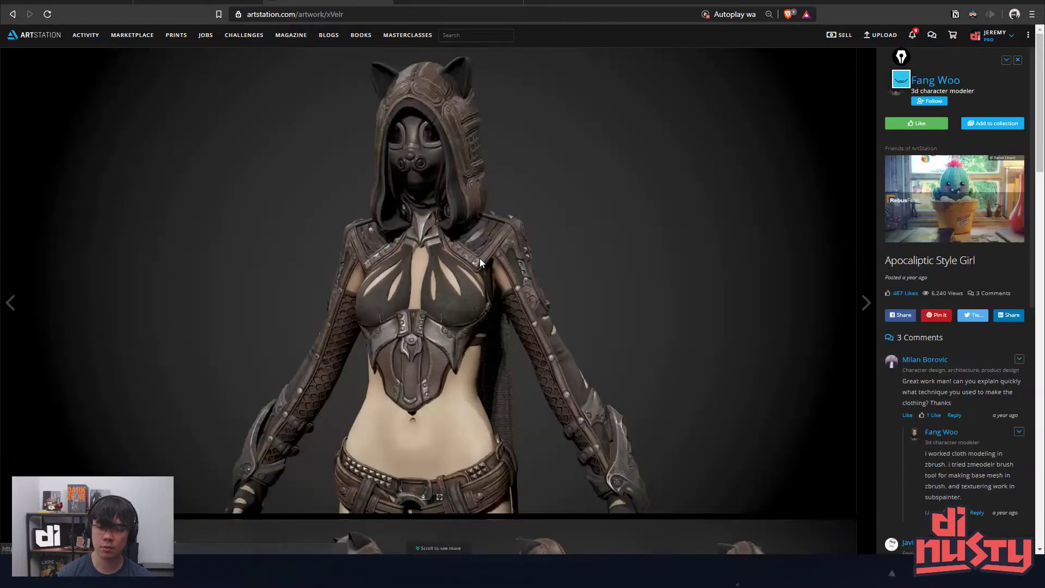
scroll(479, 263, down, 5)
scroll(479, 263, down, 1)
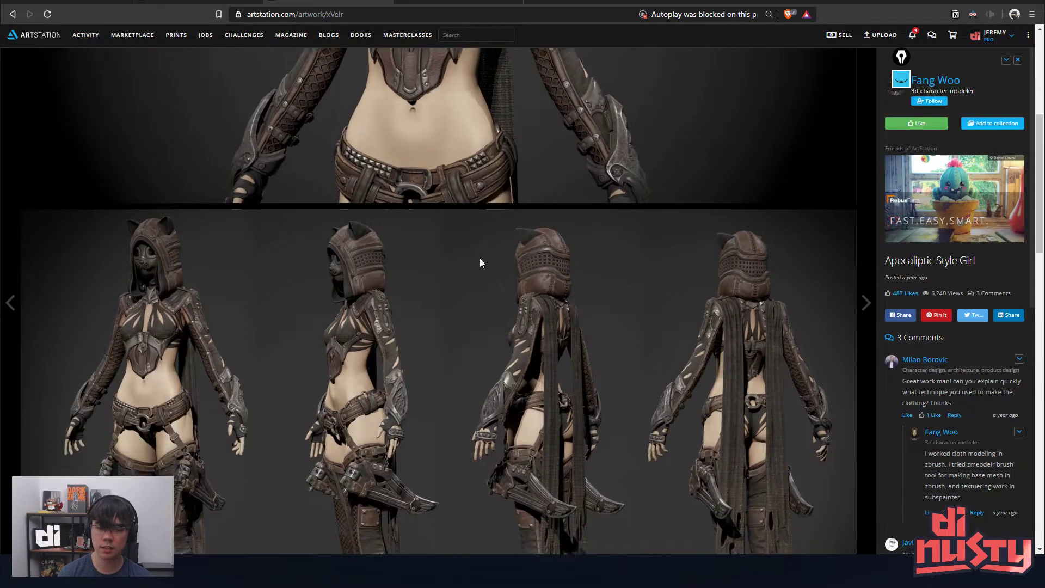
scroll(480, 263, down, 1)
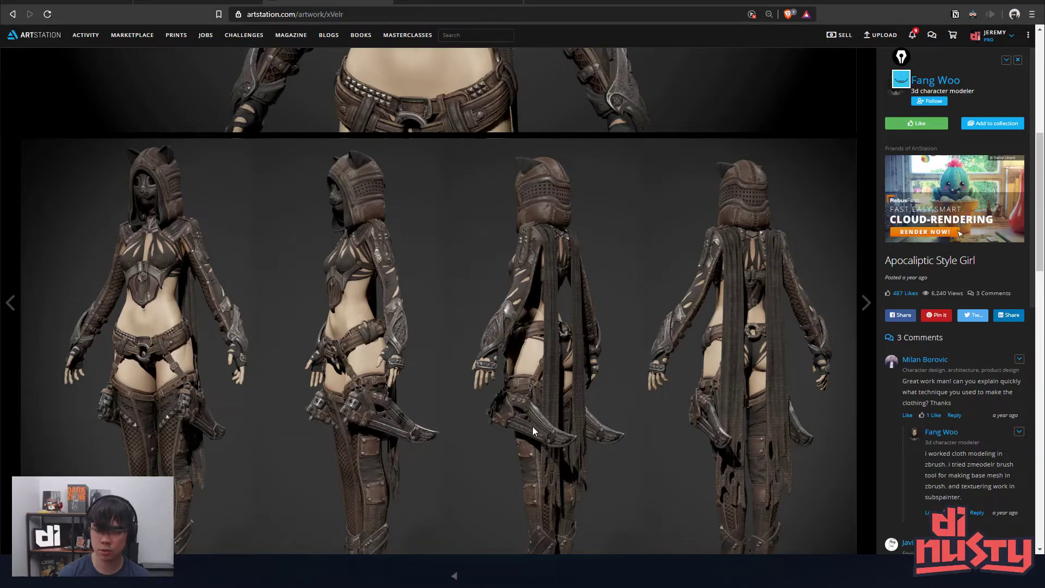
- Move to the Apocaliptic Assassin artwork and review its front and back full-body renders
key(Right)
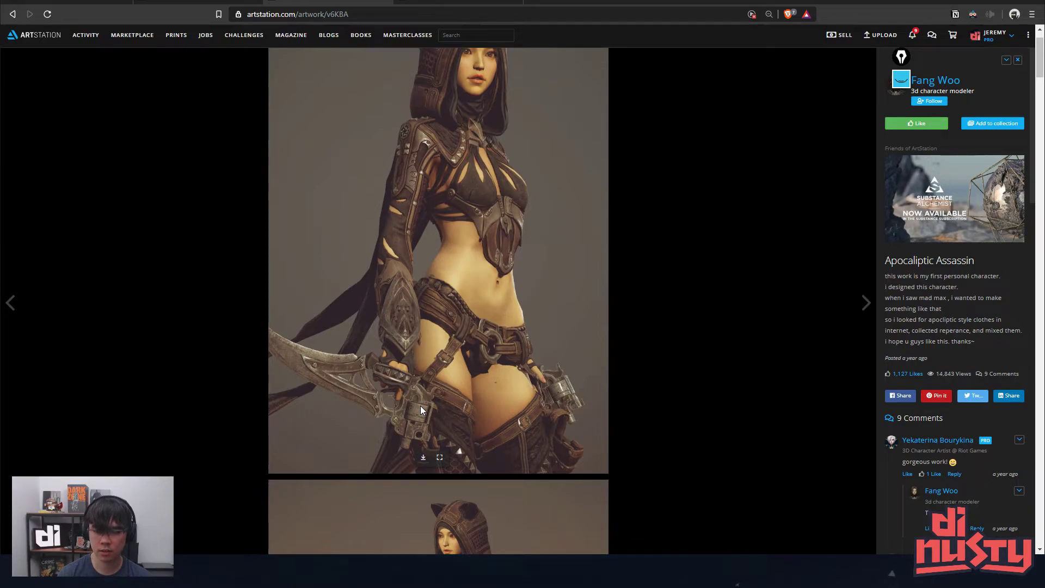
scroll(420, 406, down, 2)
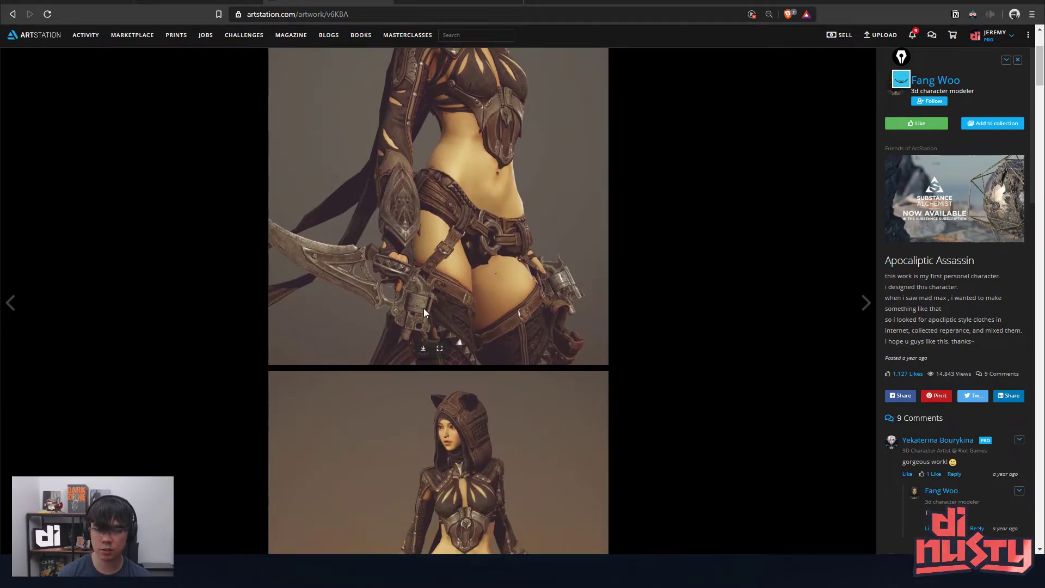
scroll(455, 342, down, 2)
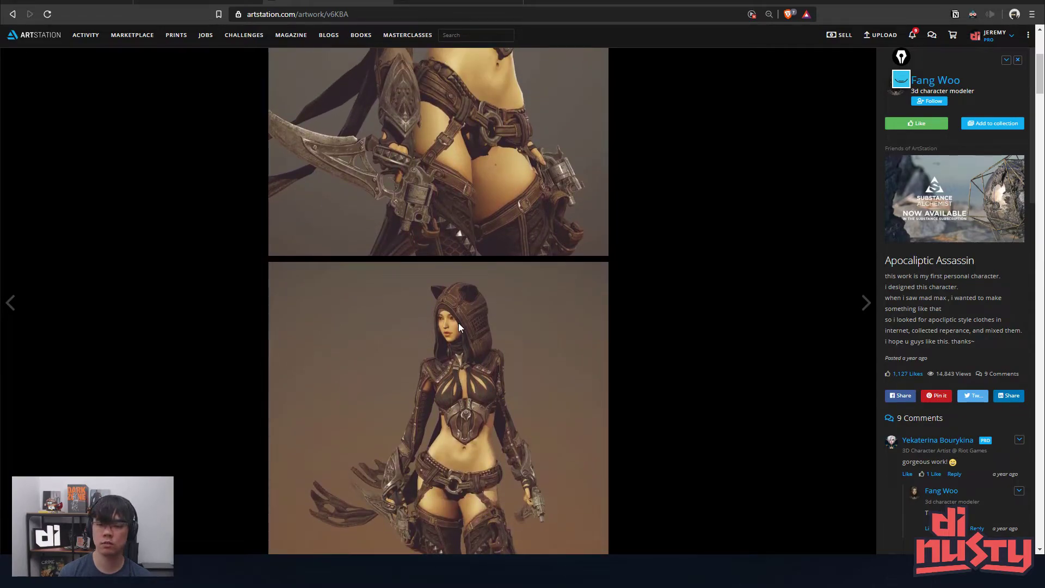
scroll(458, 327, down, 5)
scroll(458, 327, down, 7)
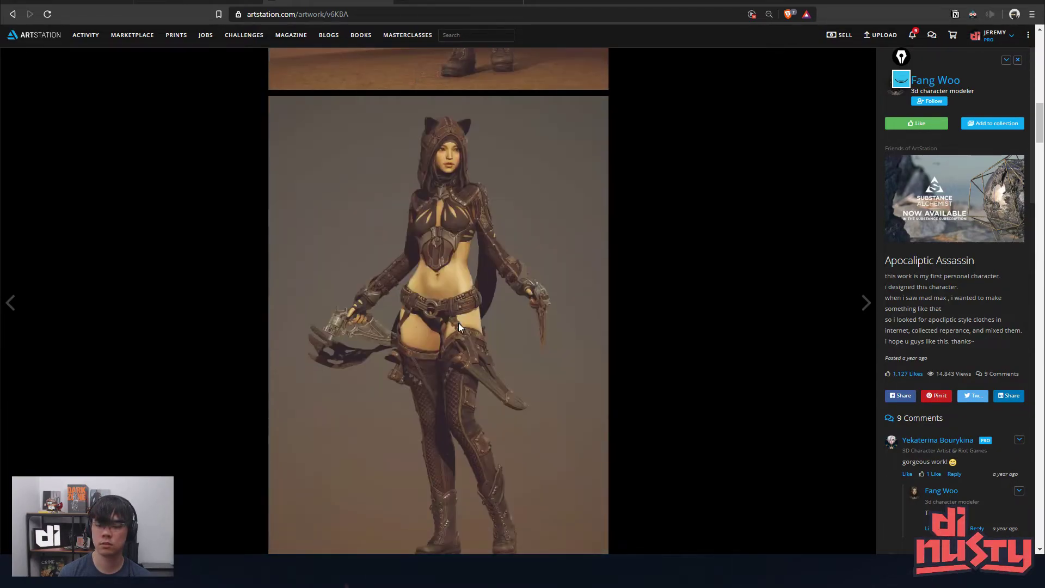
scroll(459, 326, down, 10)
scroll(436, 335, down, 2)
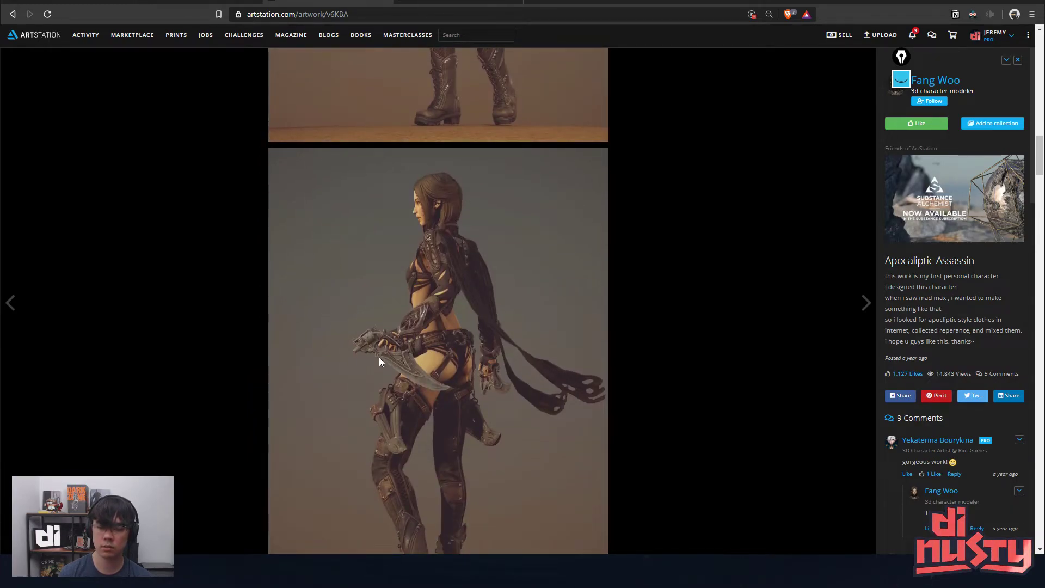
scroll(380, 357, down, 1)
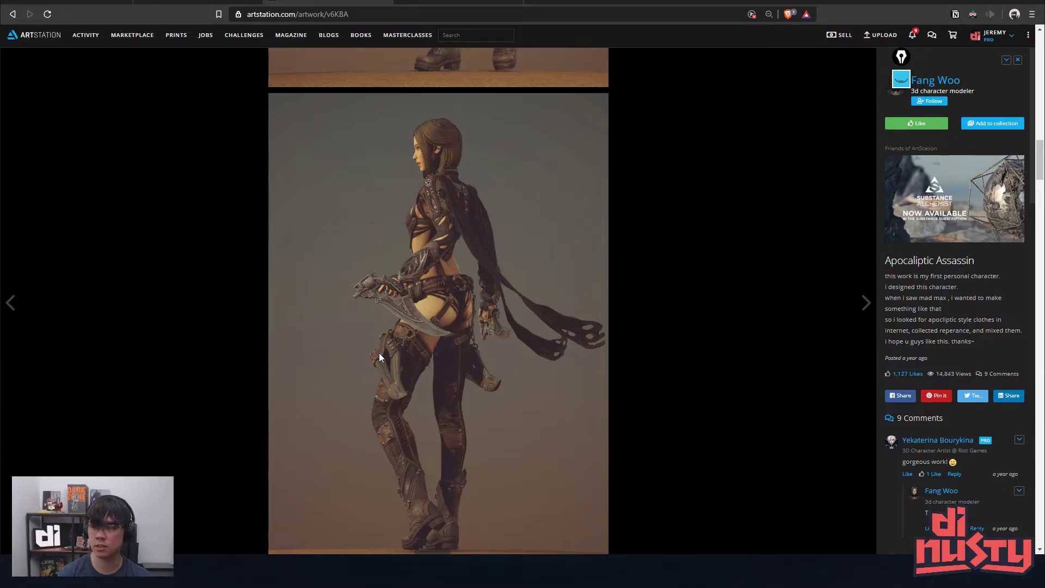
scroll(379, 353, down, 6)
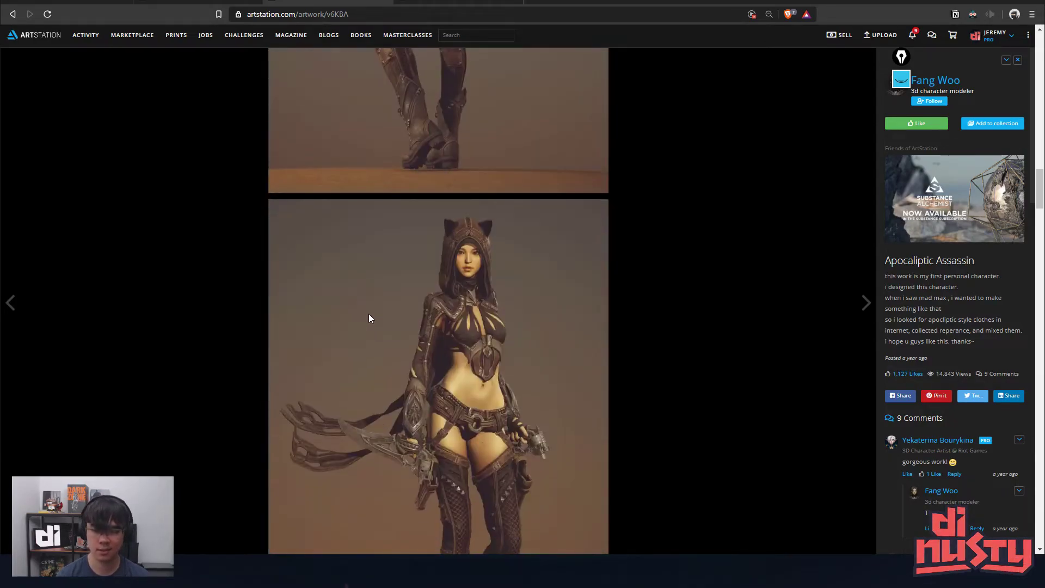
scroll(369, 318, up, 4)
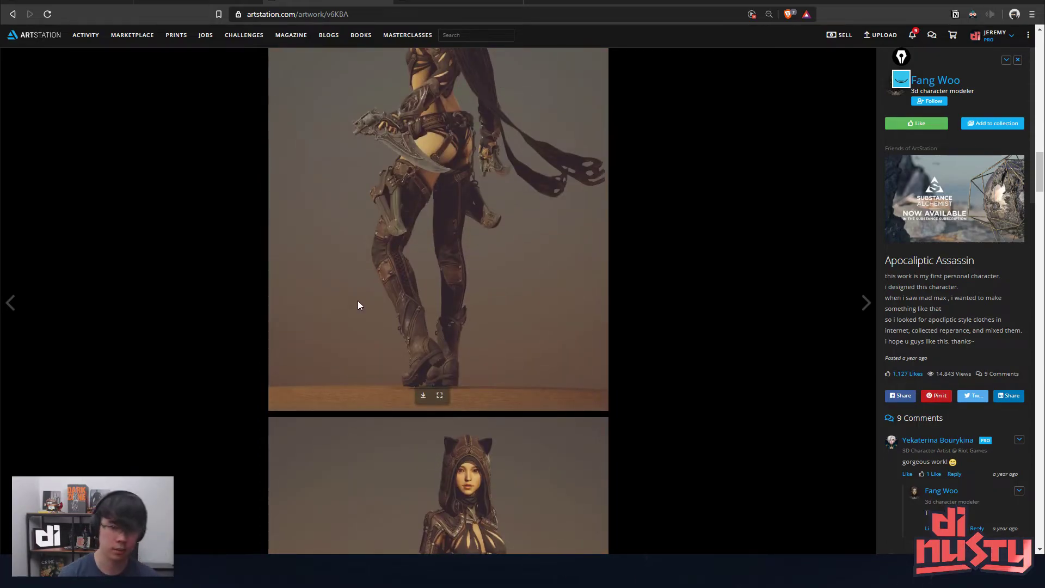
scroll(357, 301, down, 10)
scroll(377, 365, down, 10)
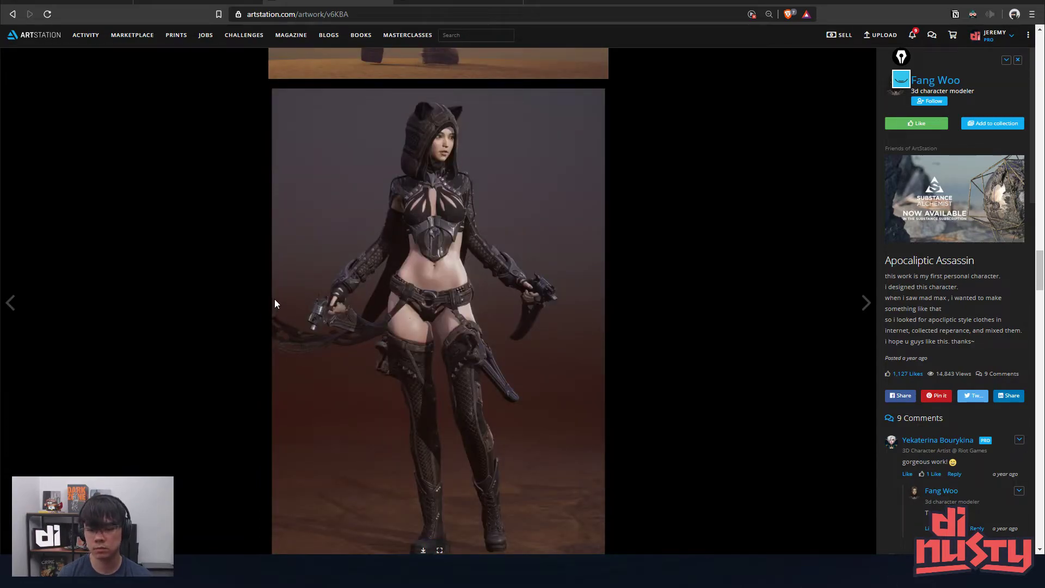
- Go to the Warrior artwork and browse its full-body, face close-up and beast-helmeted armor renders
key(Left)
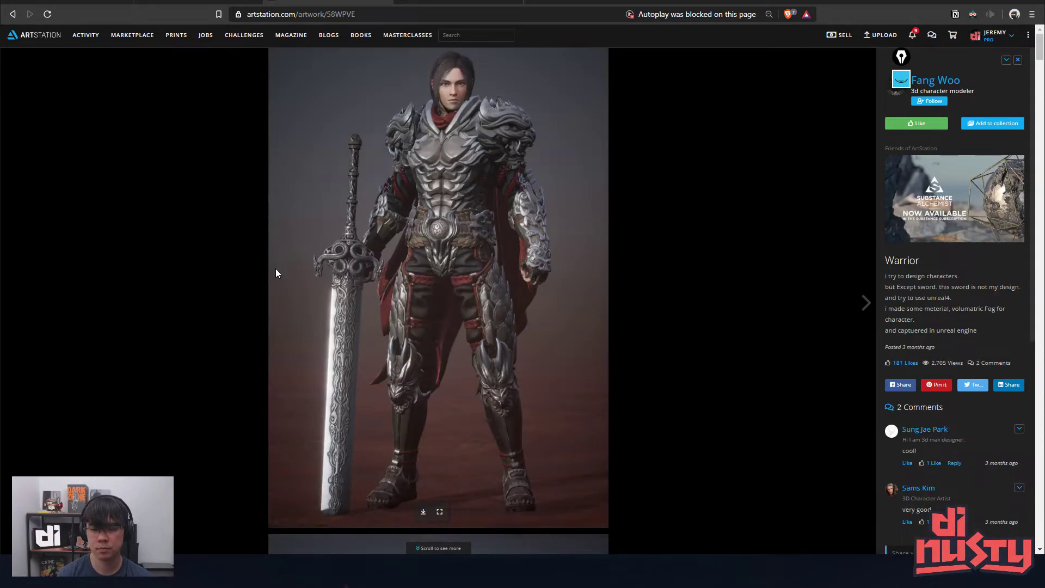
scroll(613, 204, down, 5)
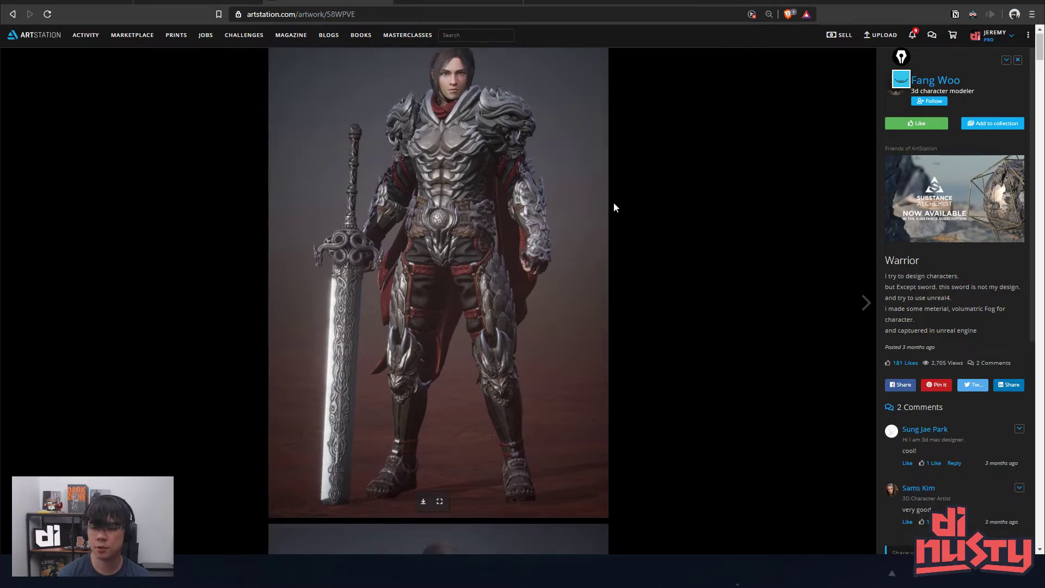
scroll(614, 204, down, 5)
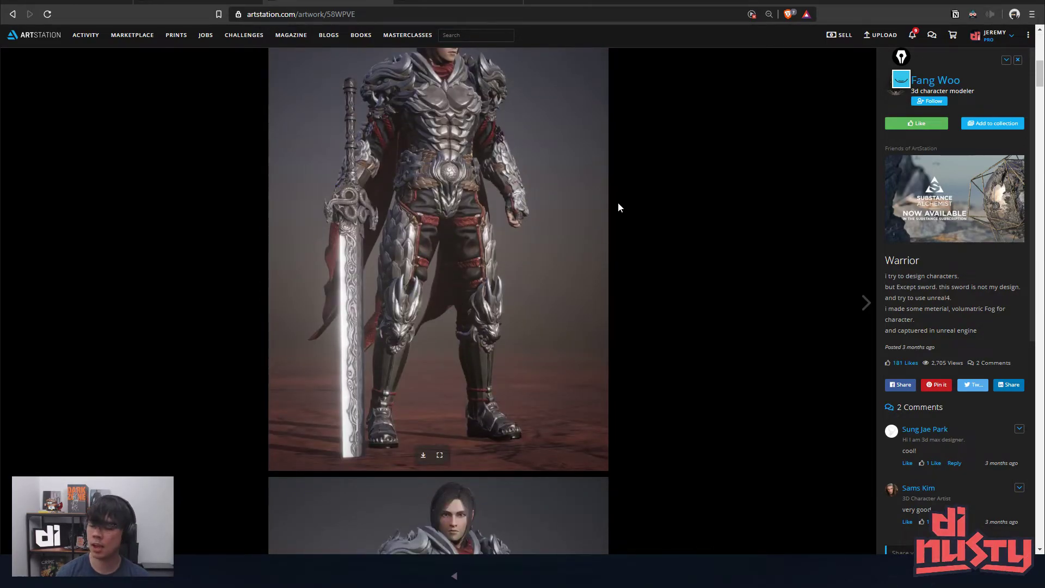
scroll(619, 208, down, 7)
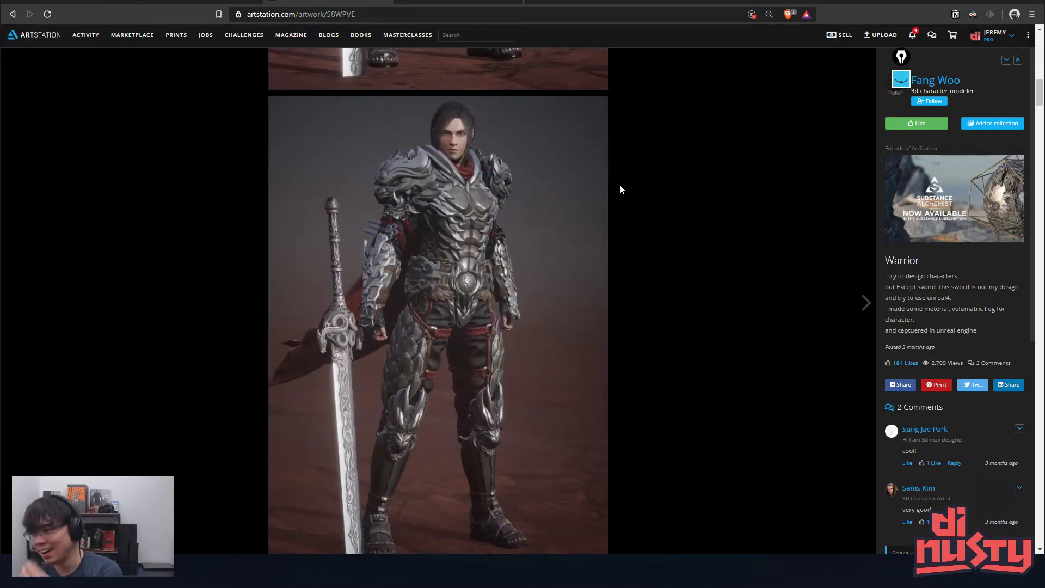
scroll(662, 234, down, 15)
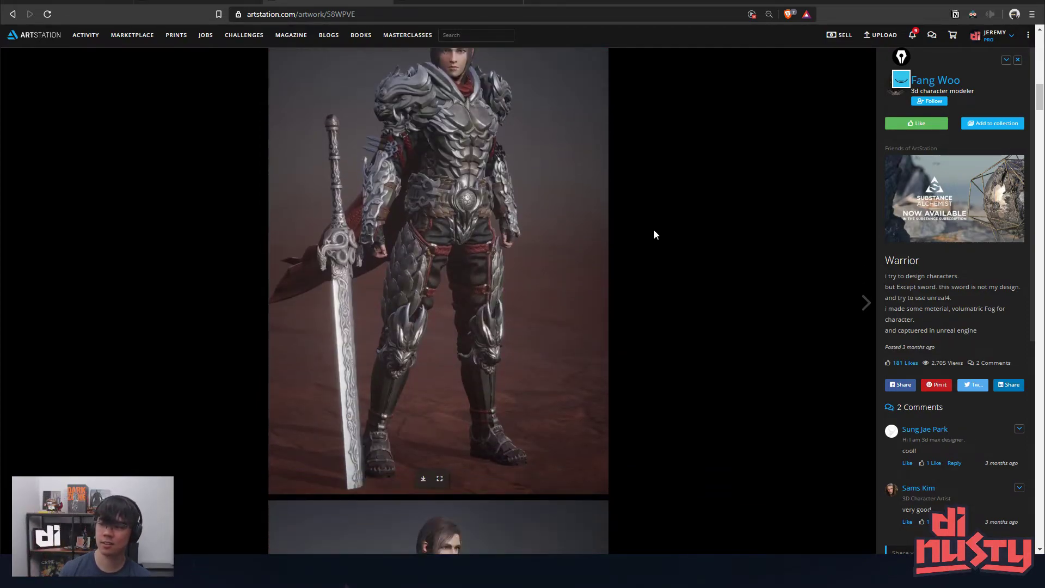
scroll(660, 195, down, 5)
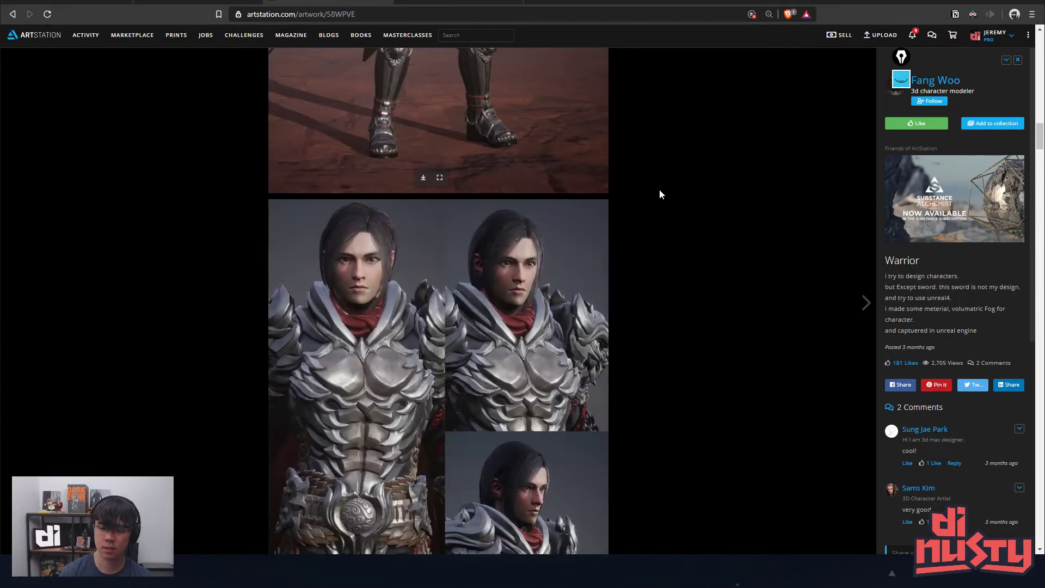
scroll(660, 194, down, 1)
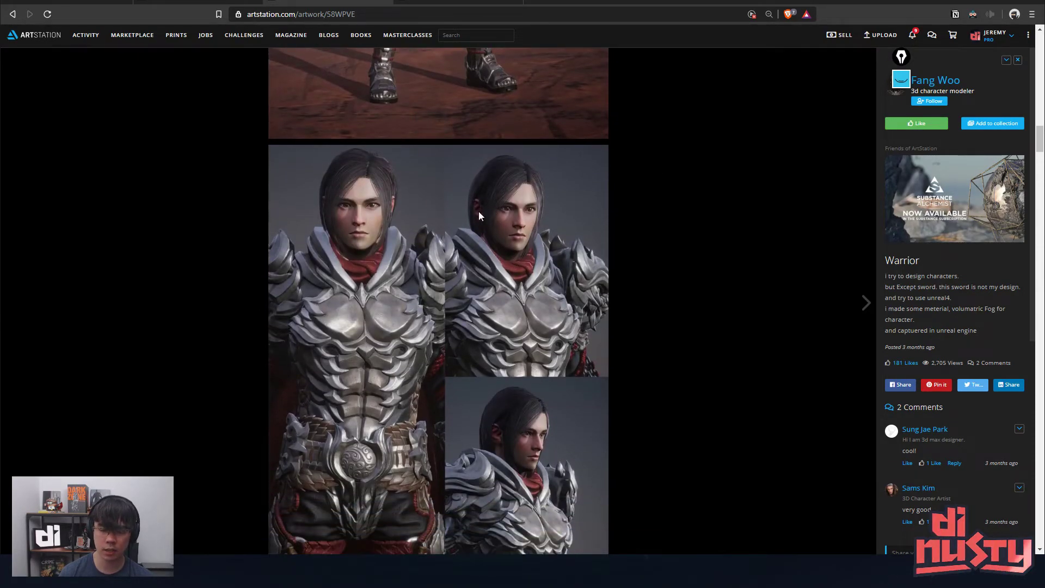
scroll(547, 188, down, 12)
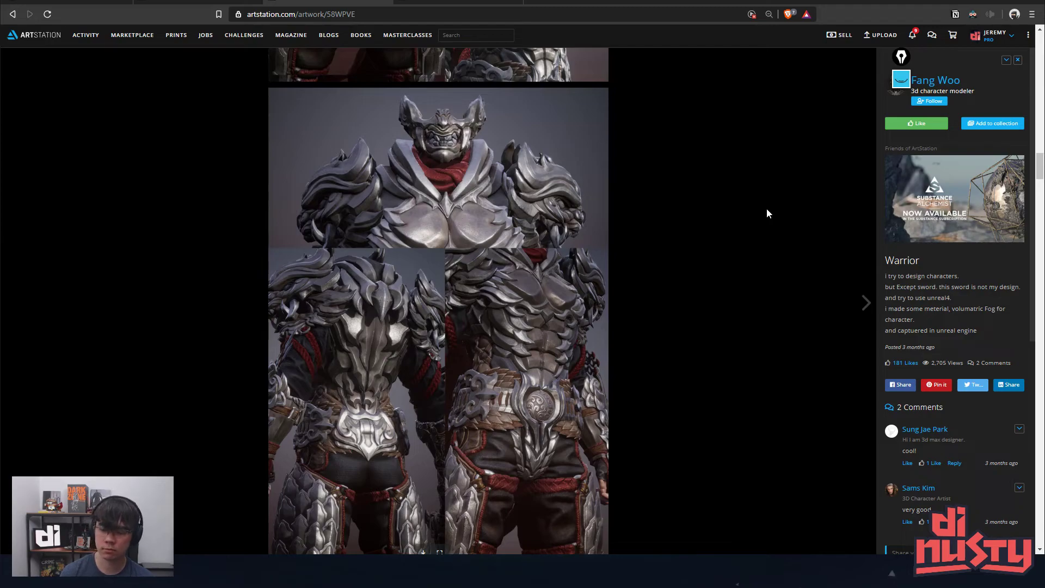
- Go back to the artist's profile page from the Warrior artwork via the sidebar
click(913, 85)
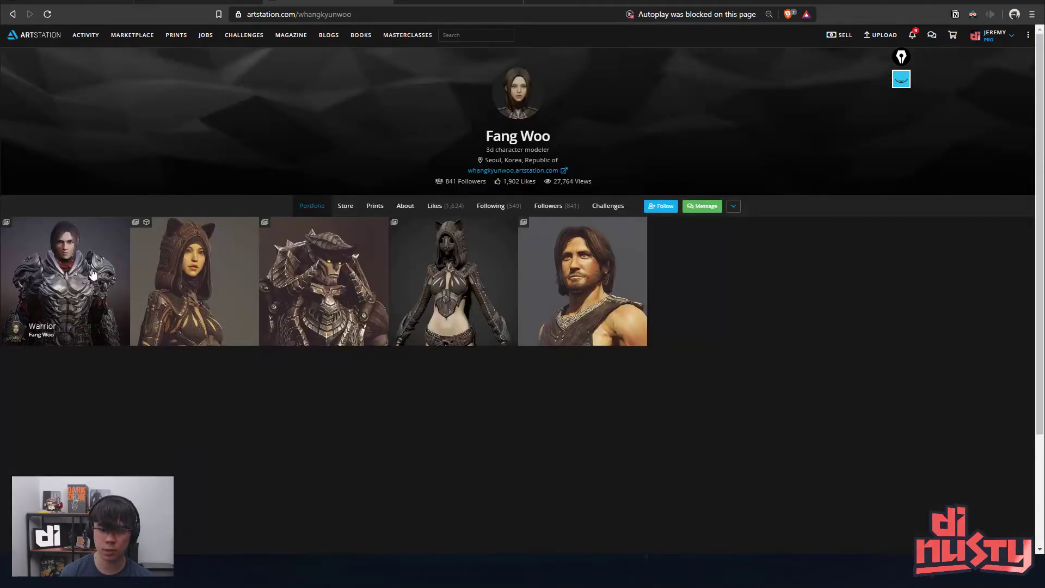